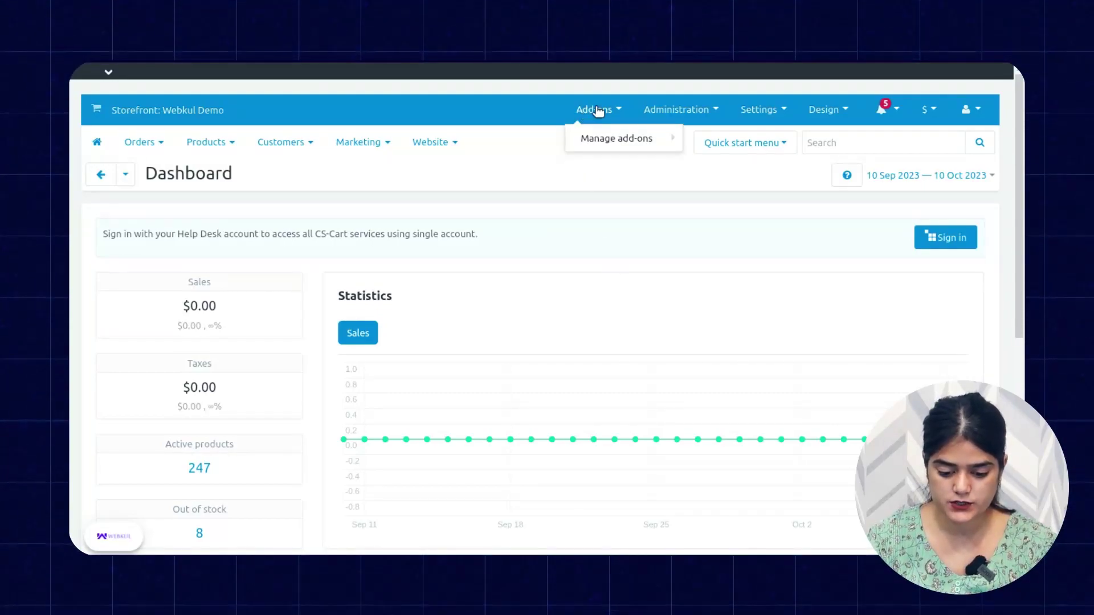
Open the details of the Product Custom Fields add-on from the add-on management list, dismissing the core files warning
mouse_move(596, 110)
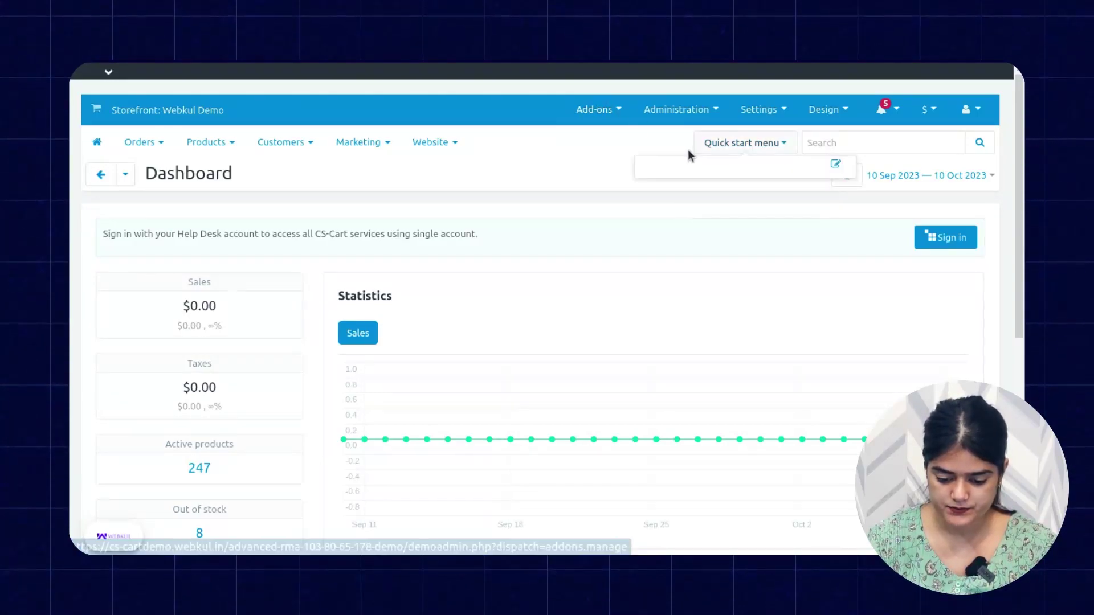
mouse_move(654, 138)
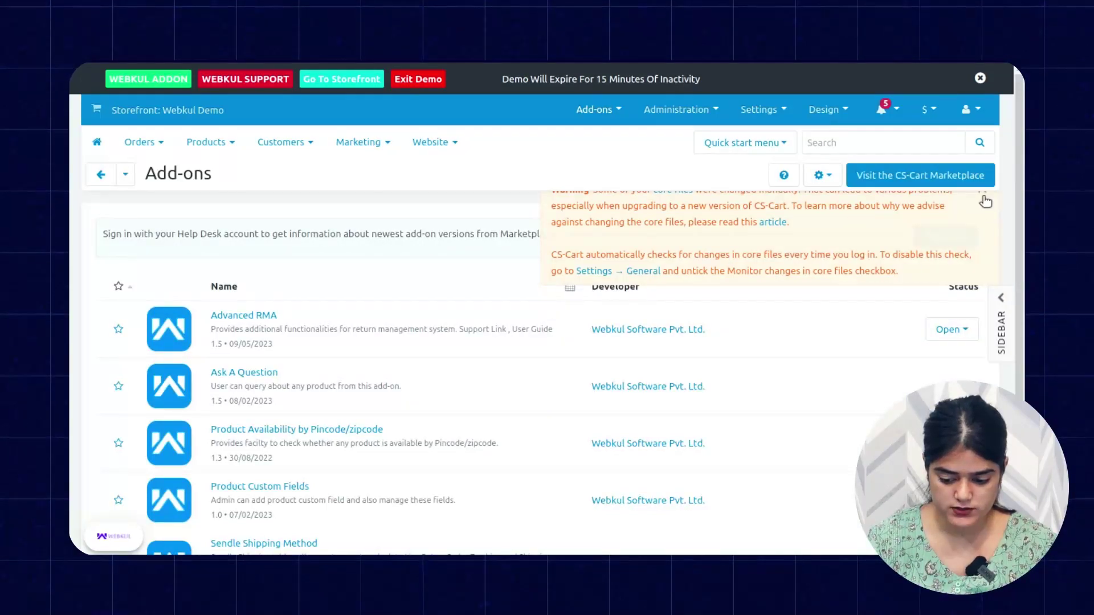
click(984, 197)
scroll(451, 377, down, 2)
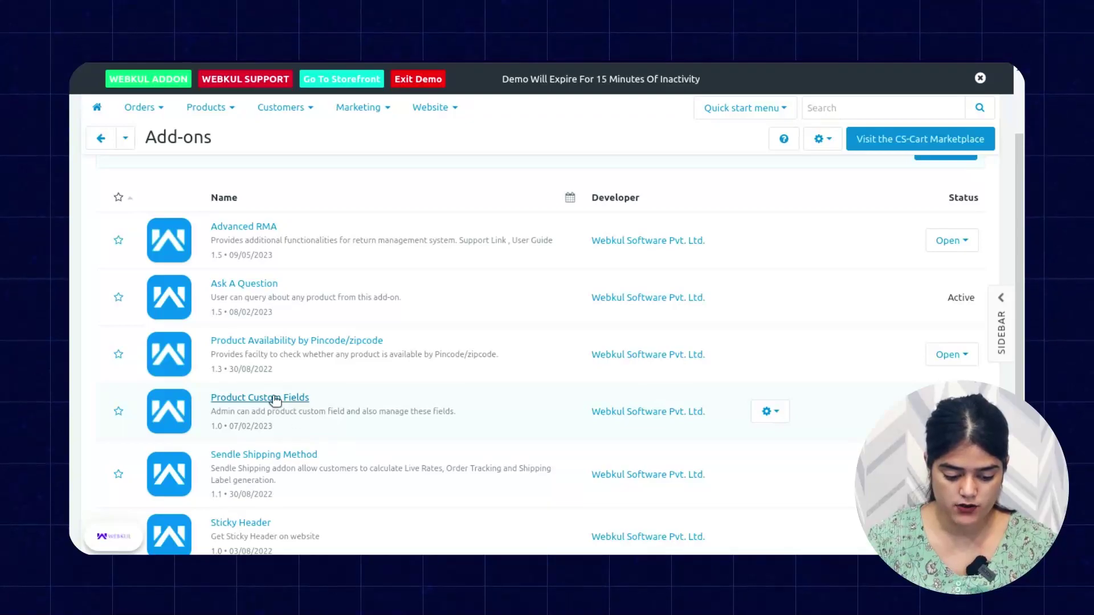
click(274, 398)
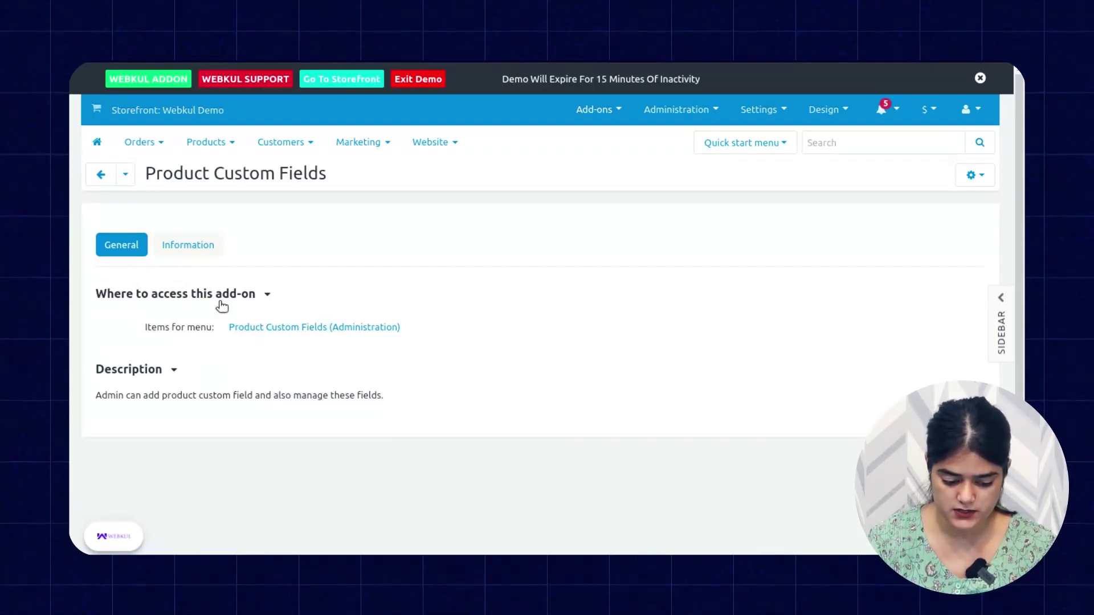
Review the Product Custom Fields add-on's access location, description and general information such as developer, compatibility and add-on ID
click(266, 295)
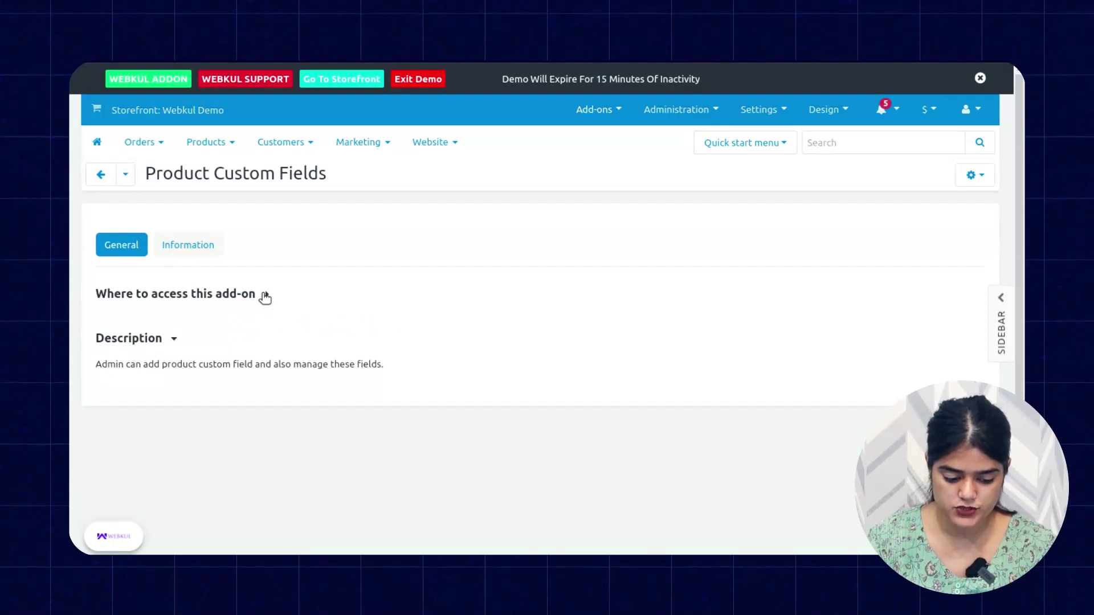
click(266, 295)
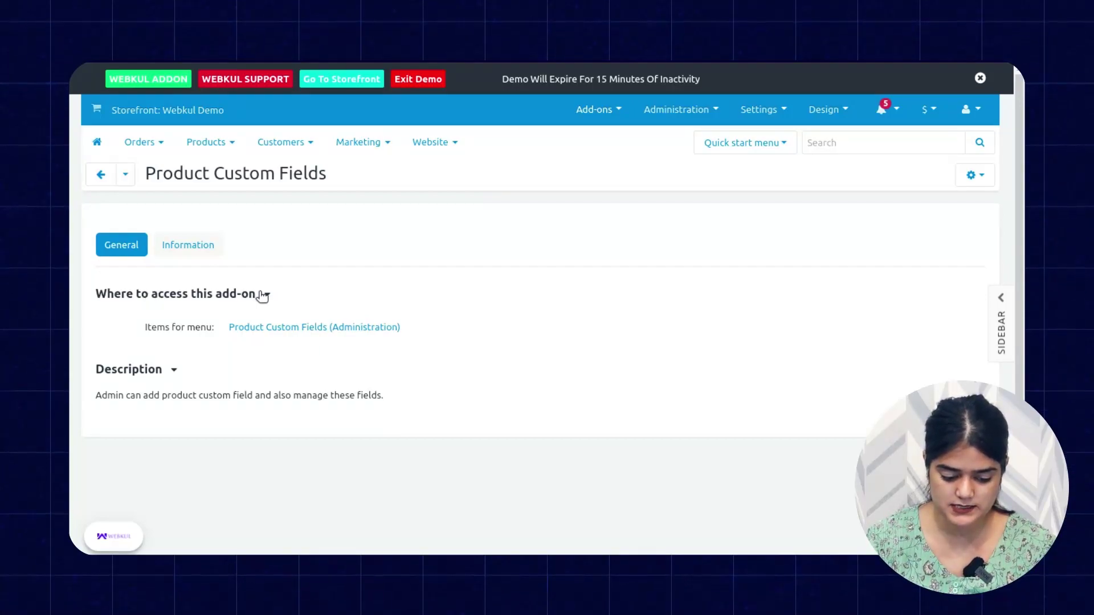
click(263, 295)
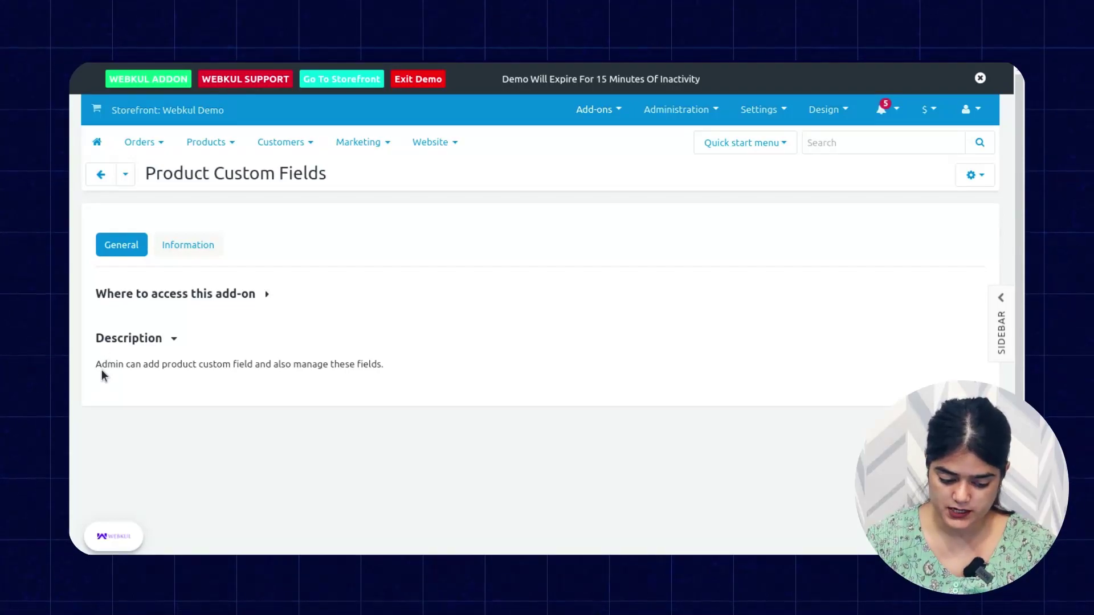
drag(108, 364, 158, 368)
click(193, 443)
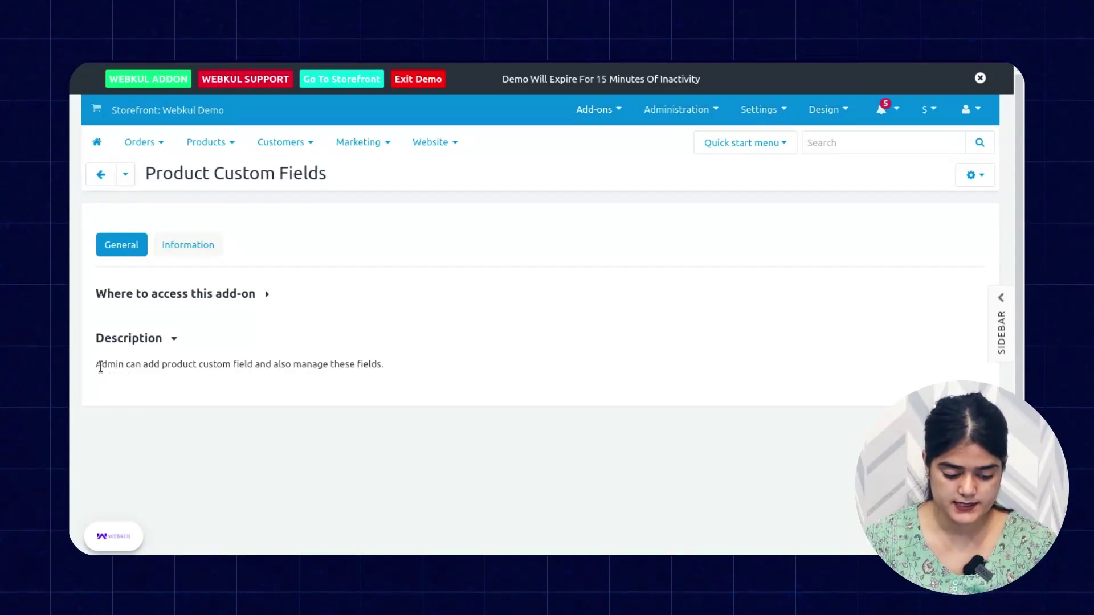
drag(130, 367, 204, 371)
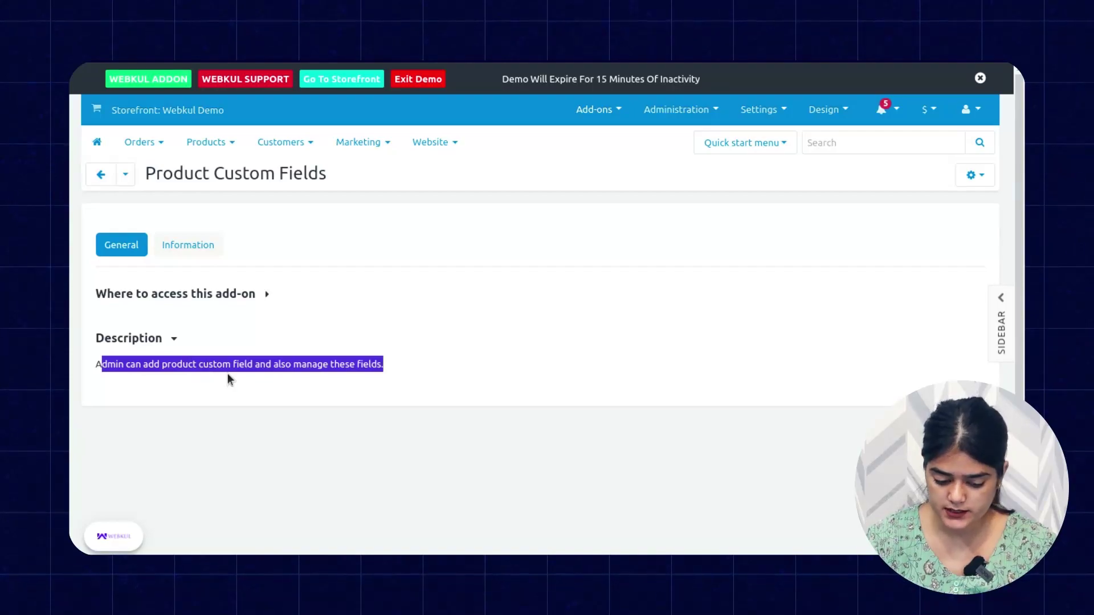
click(268, 444)
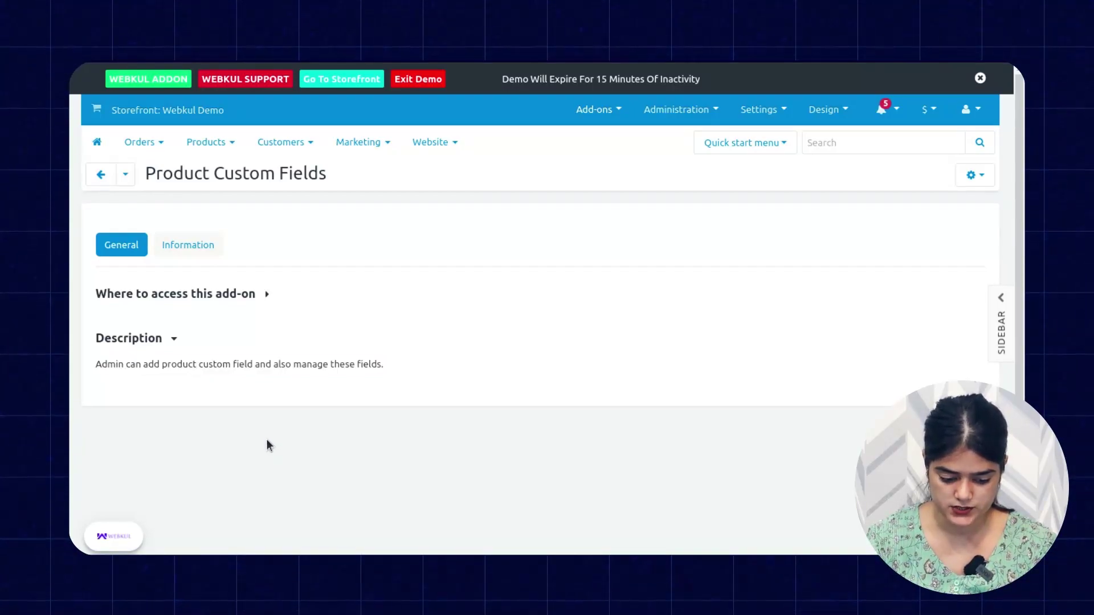
click(195, 248)
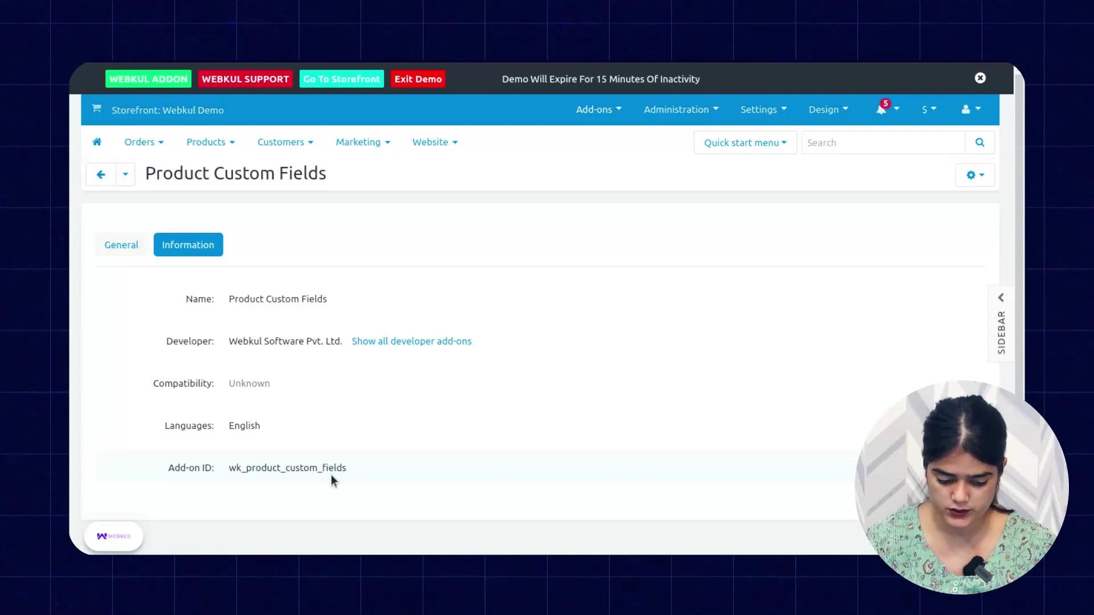
Go to the product custom fields management page and start adding a new product custom field
click(633, 125)
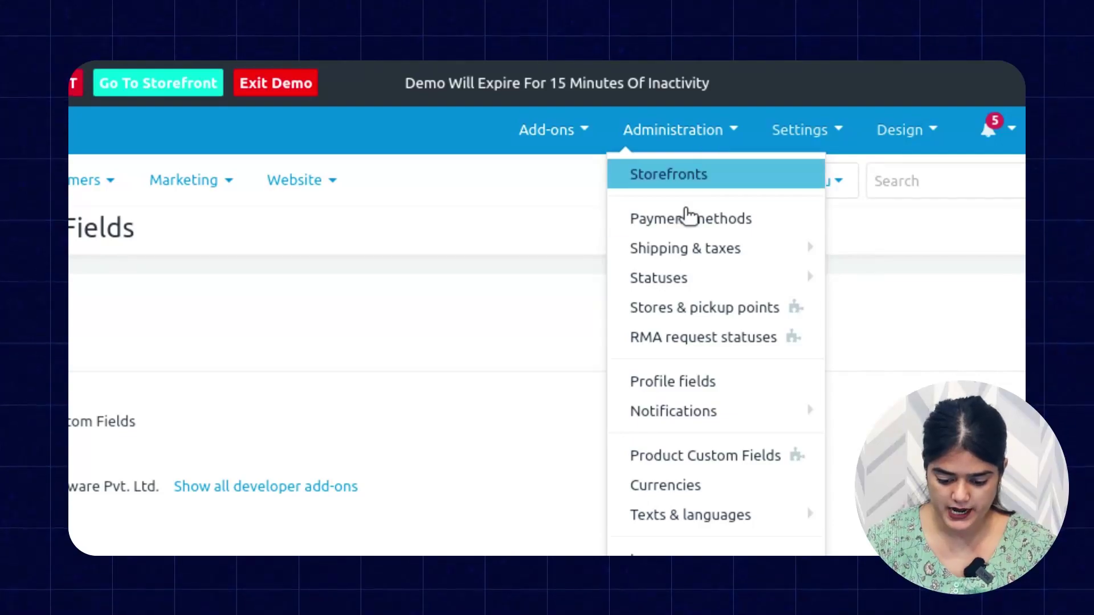
click(660, 463)
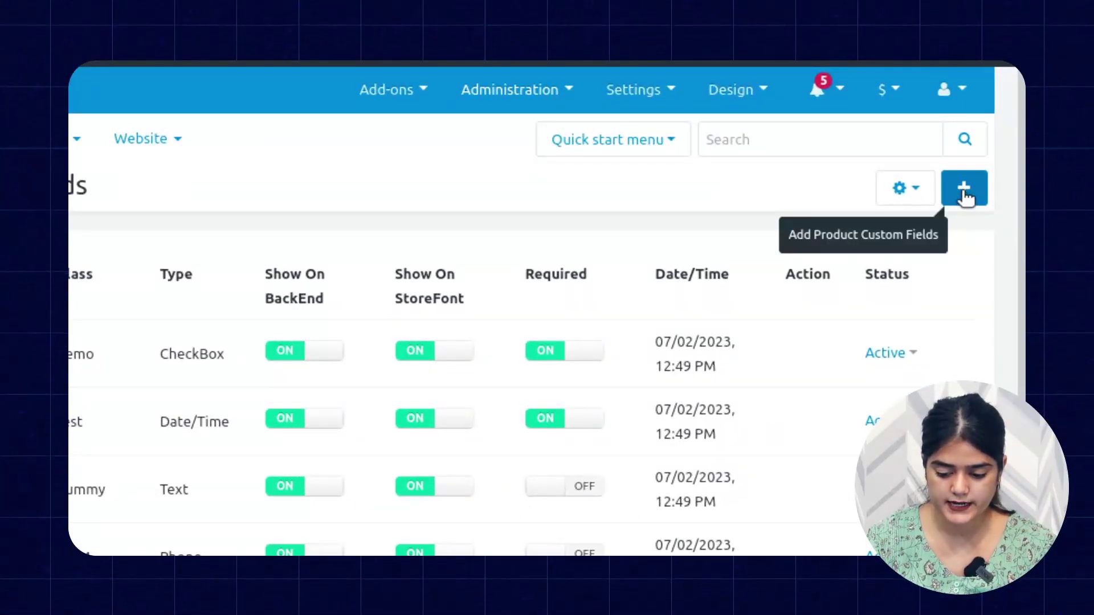
click(965, 197)
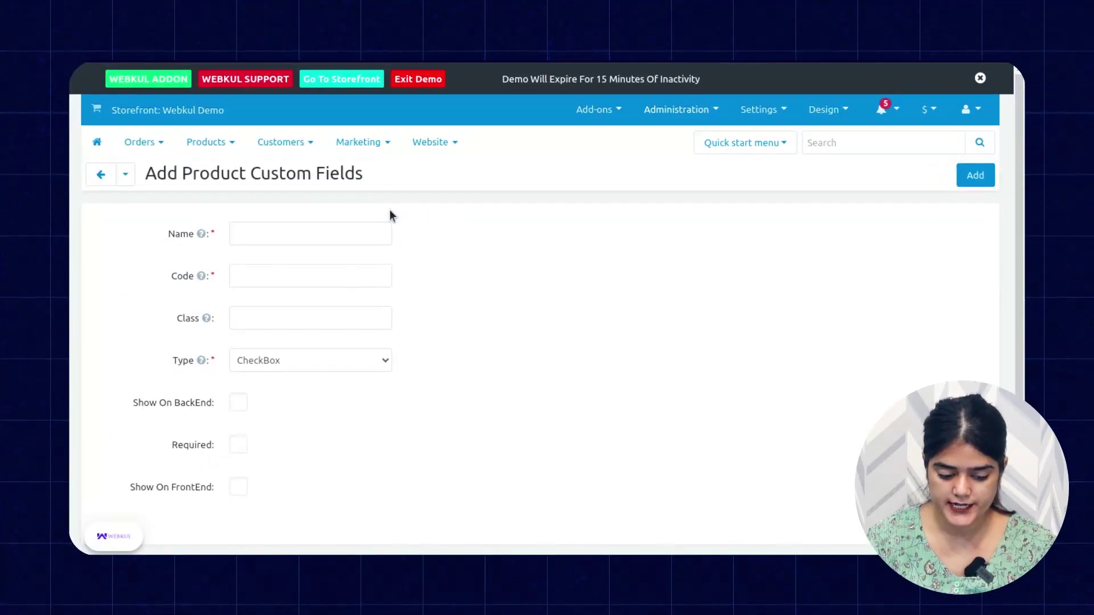
Enter Brand as the new field's name, brand17 as its code and newclass as its class
click(347, 234)
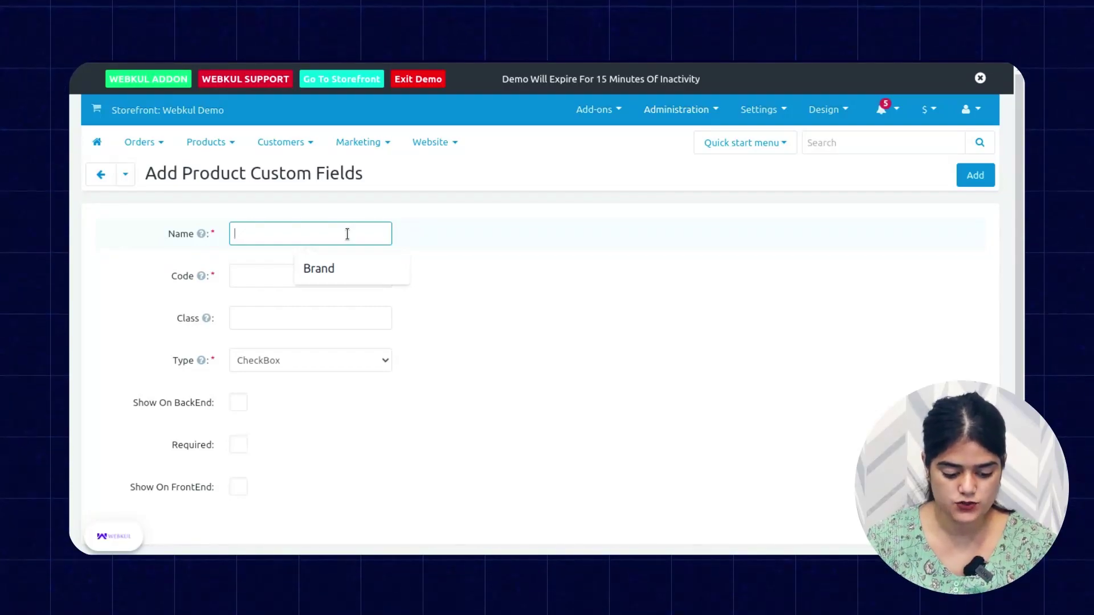
click(347, 278)
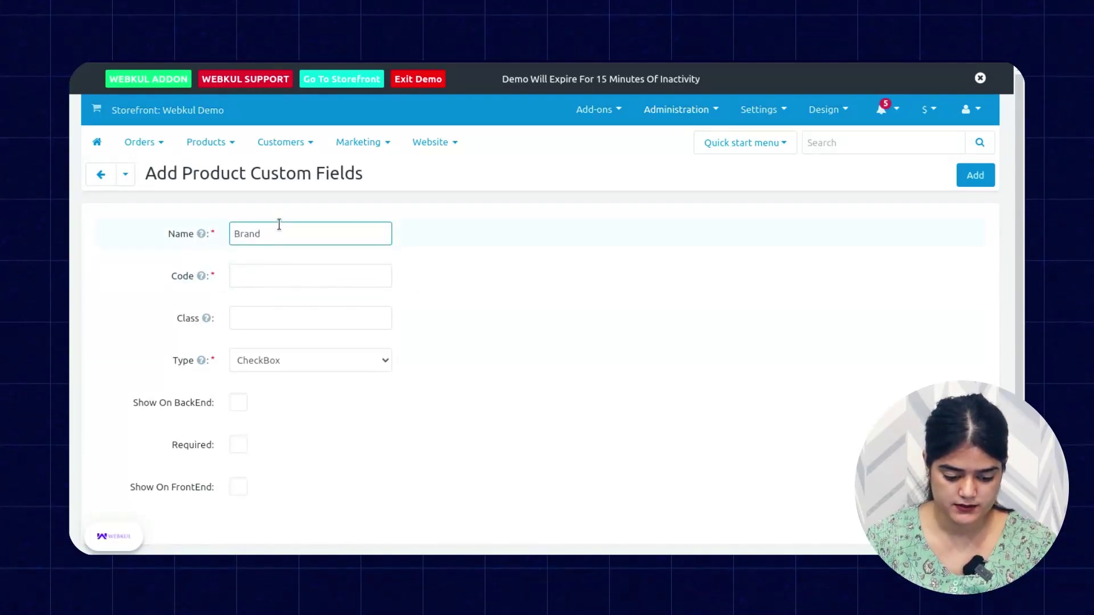
click(251, 265)
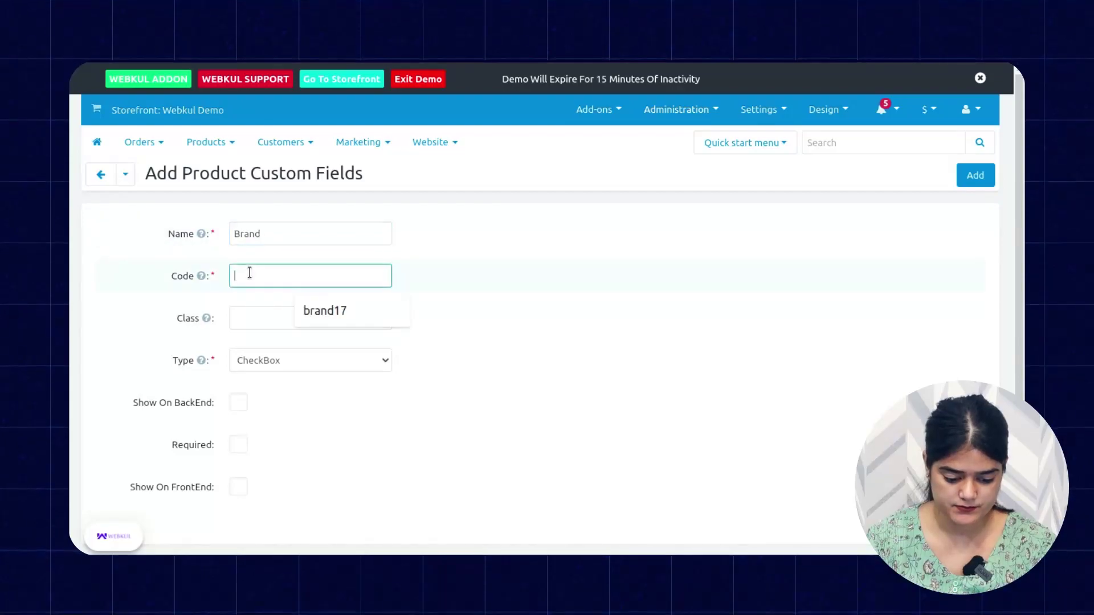
click(334, 322)
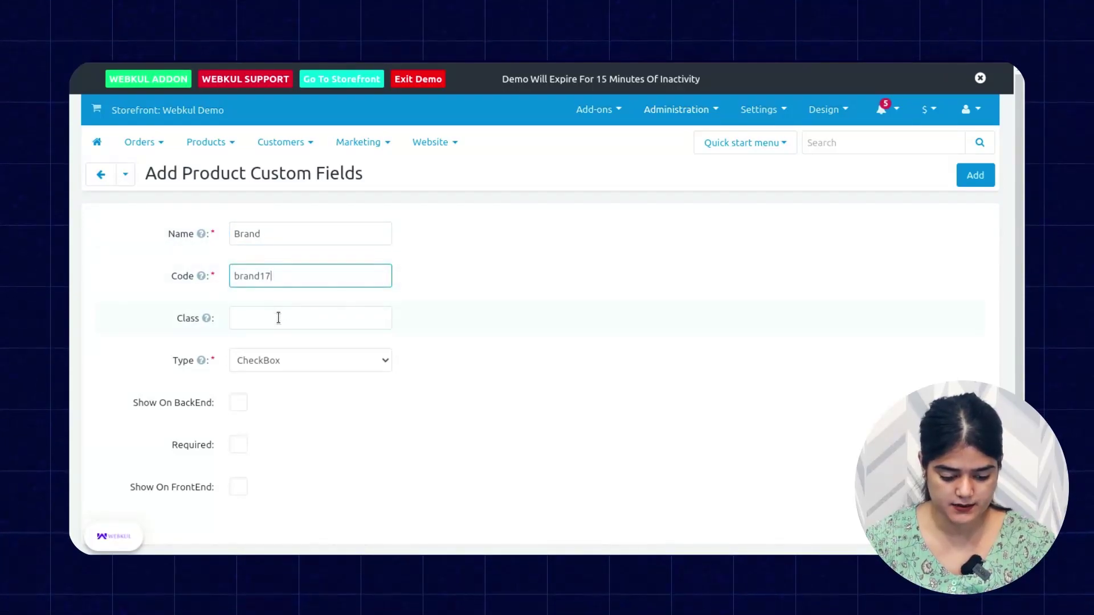
click(279, 318)
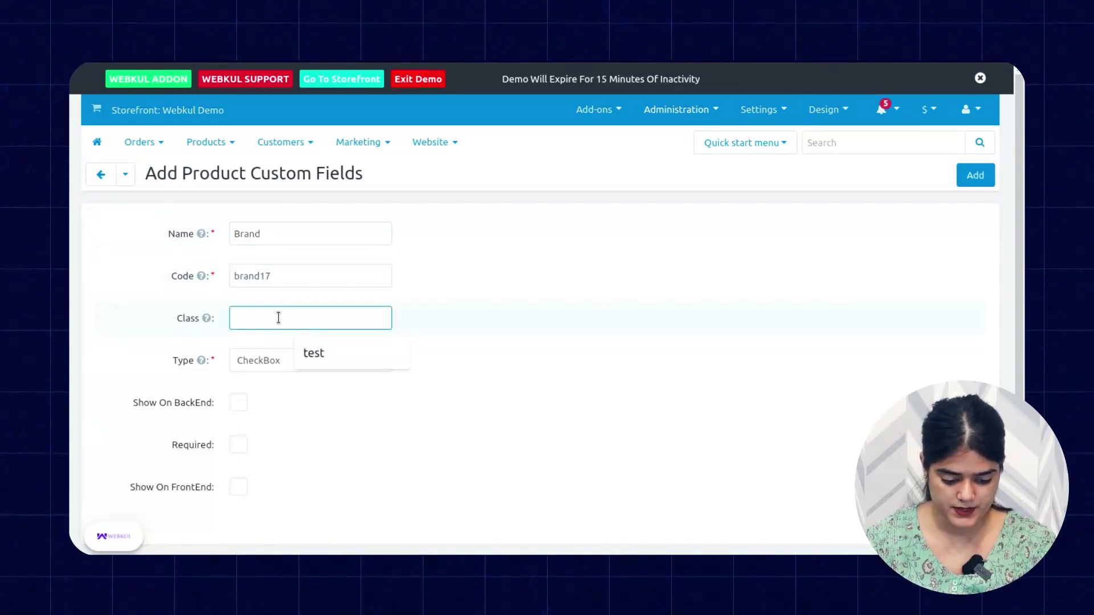
text(newclass)
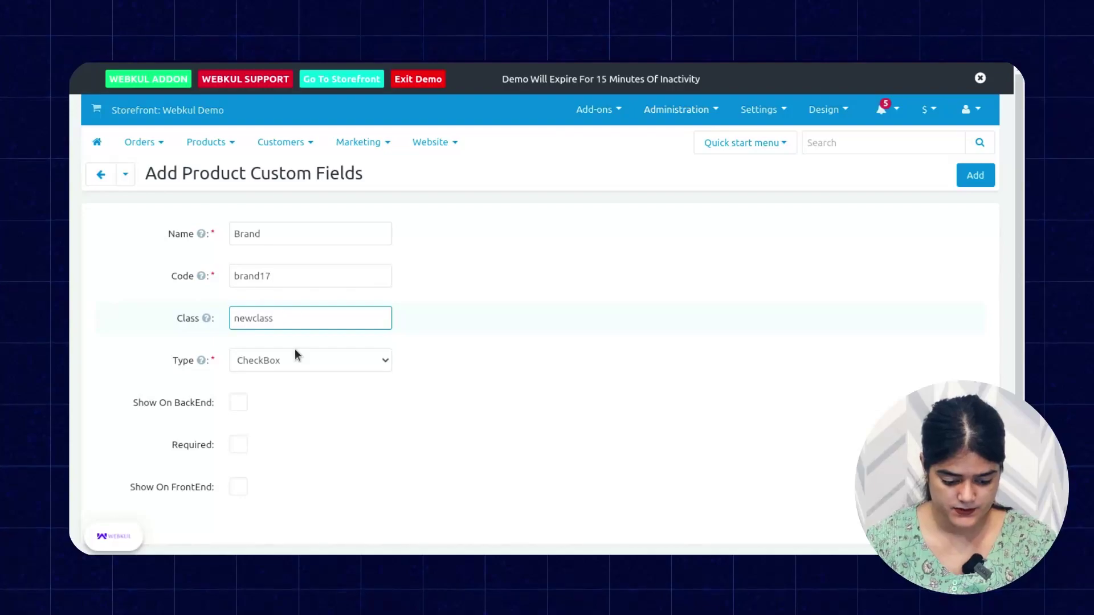
Set the new custom field's type to Text
click(303, 361)
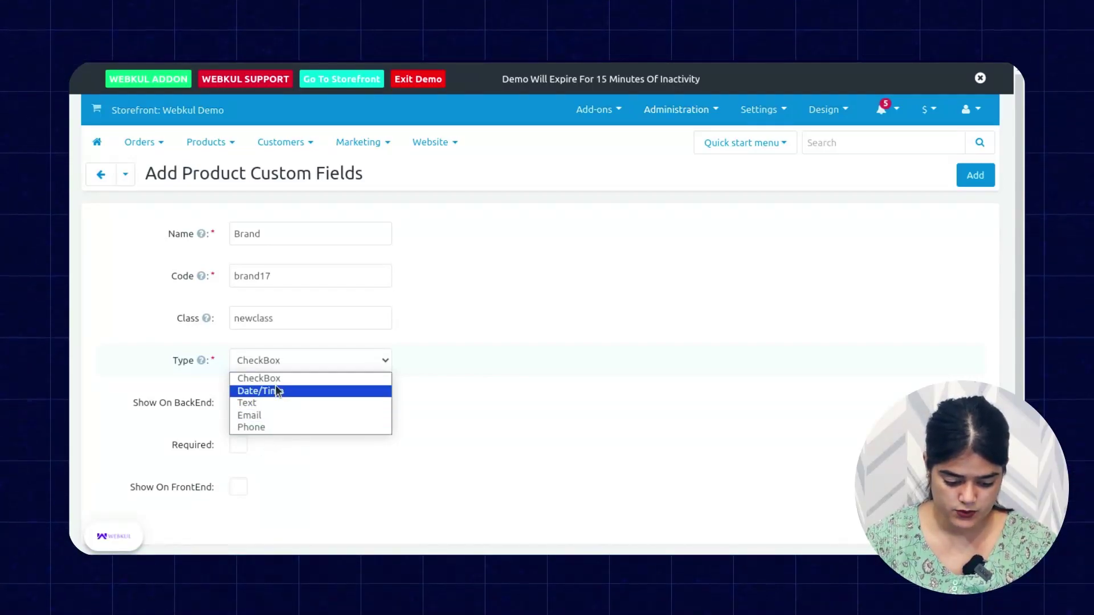
key(Escape)
key(Down)
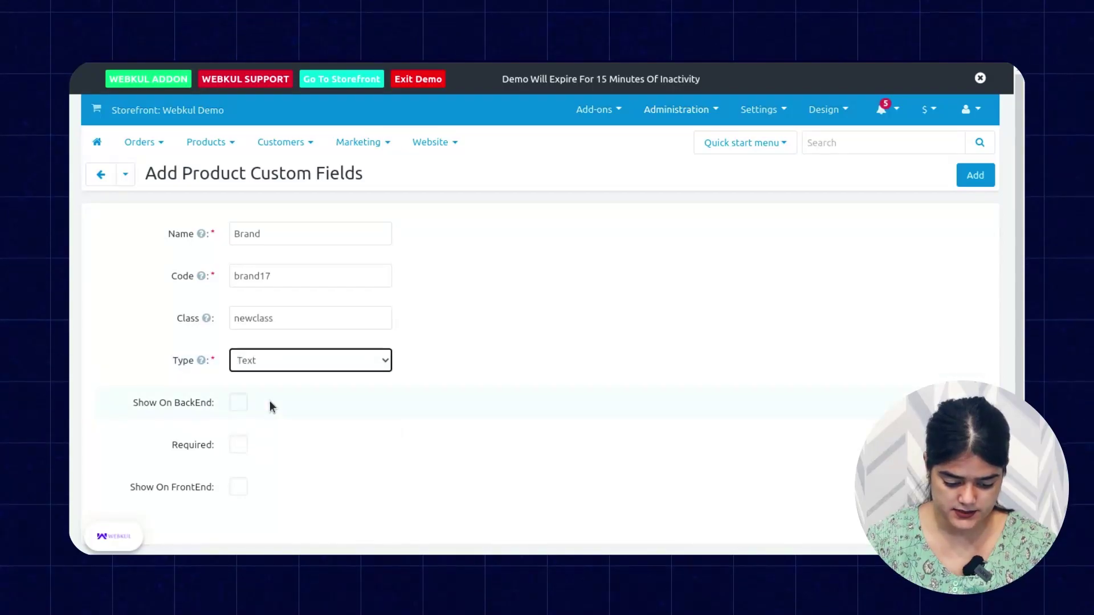
Enable Show On BackEnd, Required and Show On FrontEnd for the Brand field and add it
scroll(269, 401, down, 1)
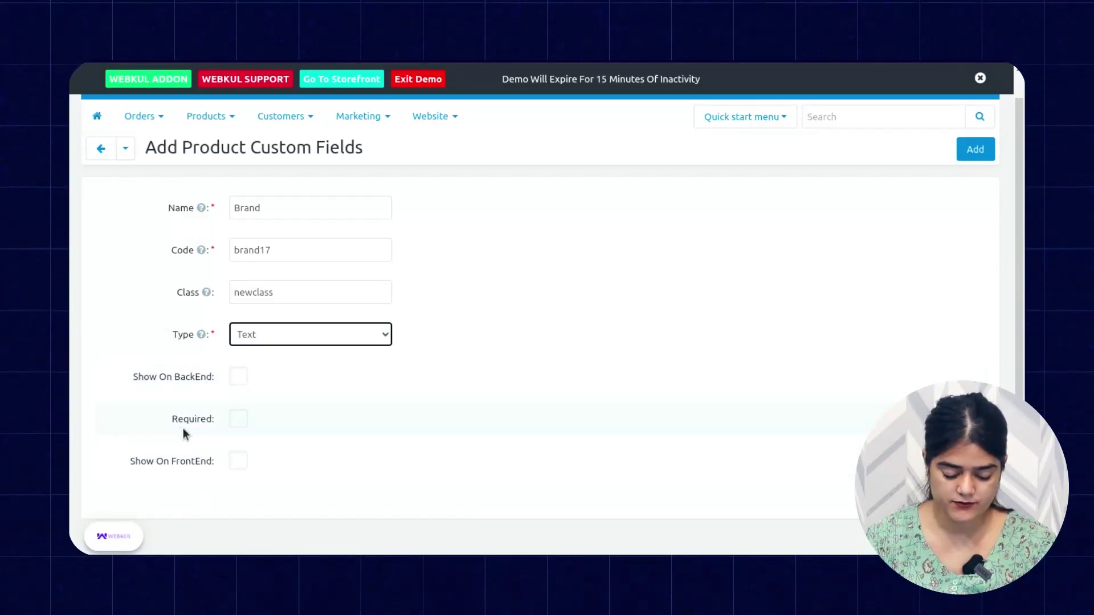
click(236, 423)
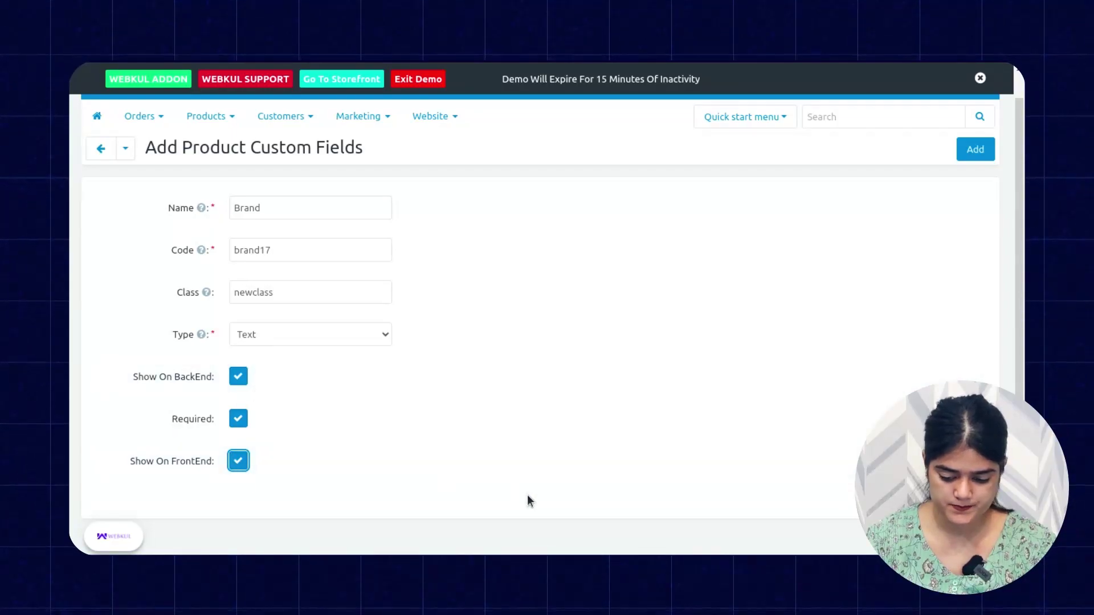
scroll(610, 491, up, 1)
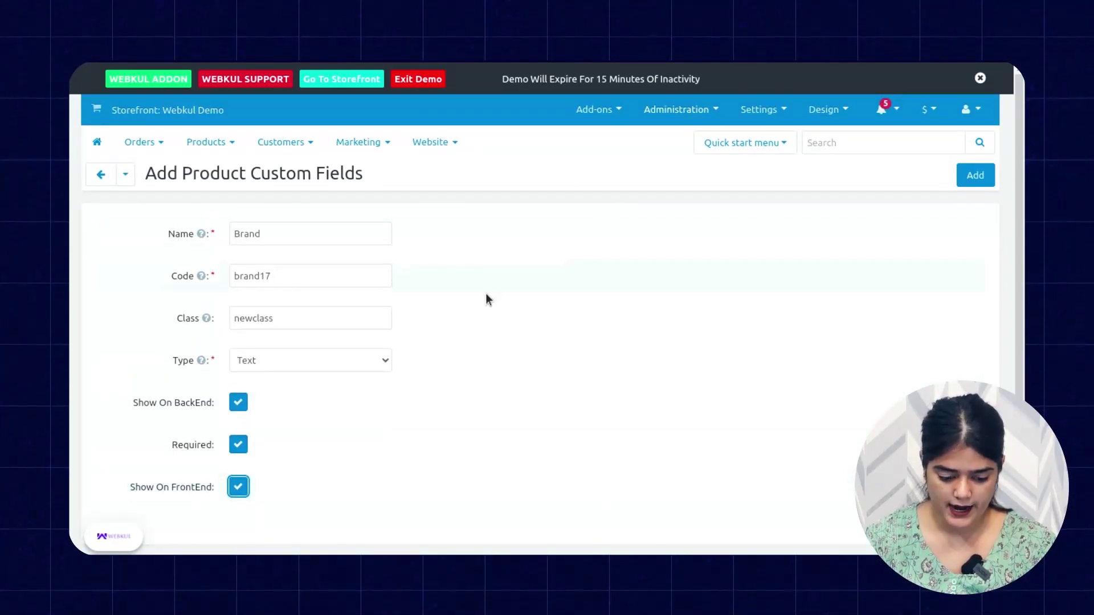
click(963, 181)
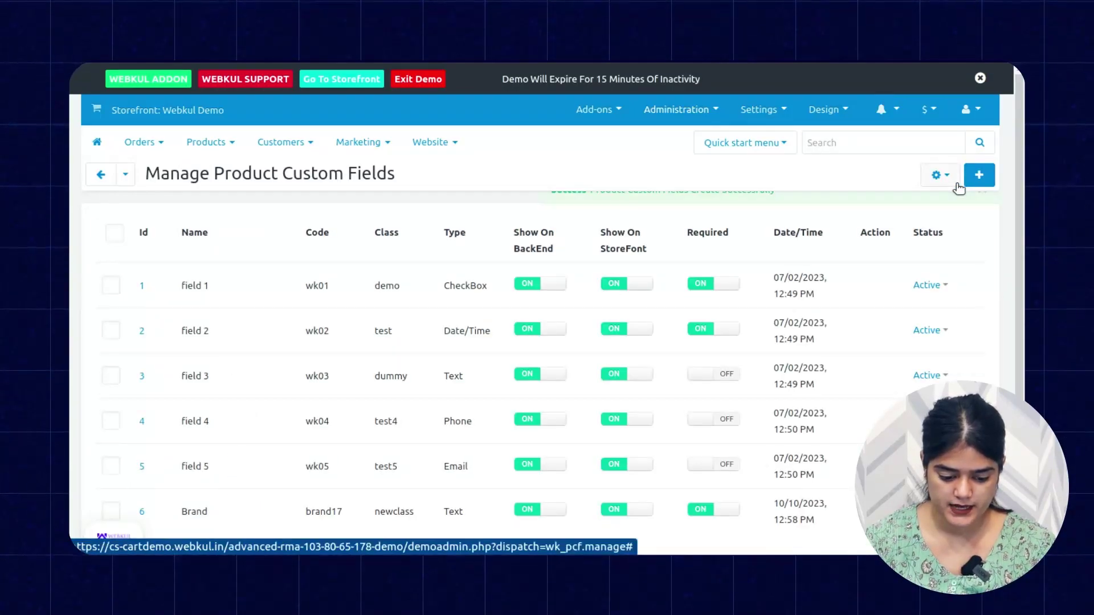
Examine the custom fields list, including its display and required settings and the action and status options of field 1
scroll(239, 351, down, 1)
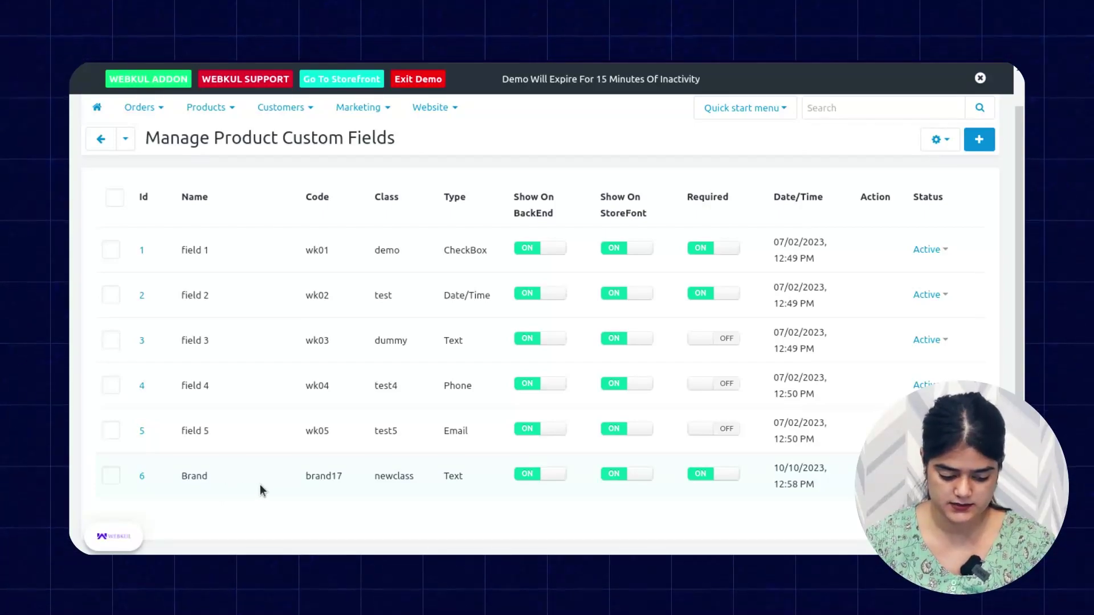
scroll(259, 485, up, 1)
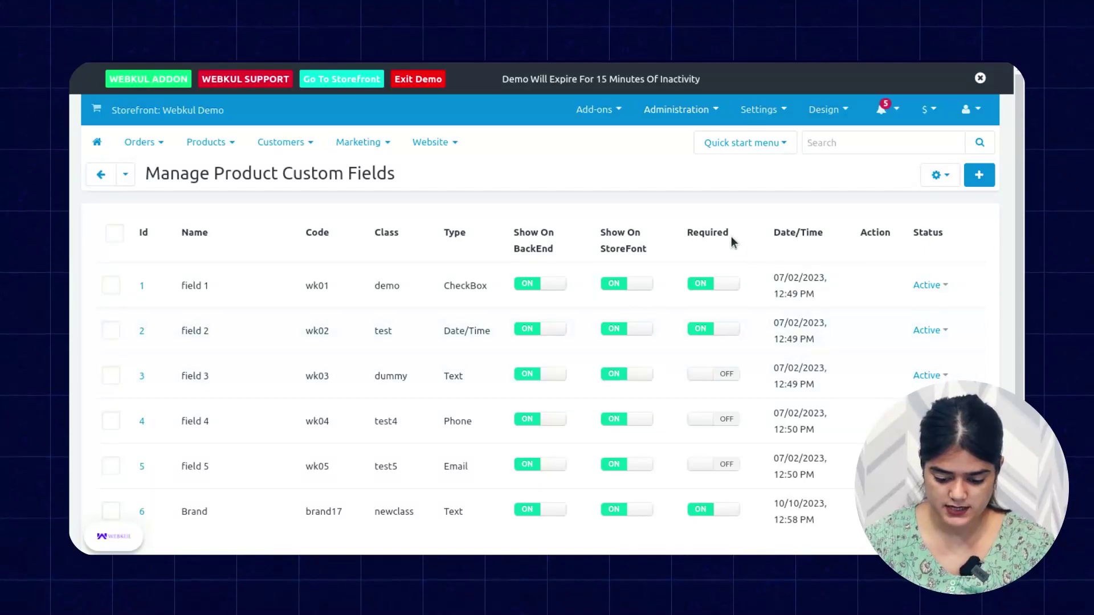
scroll(707, 488, down, 1)
scroll(862, 285, up, 1)
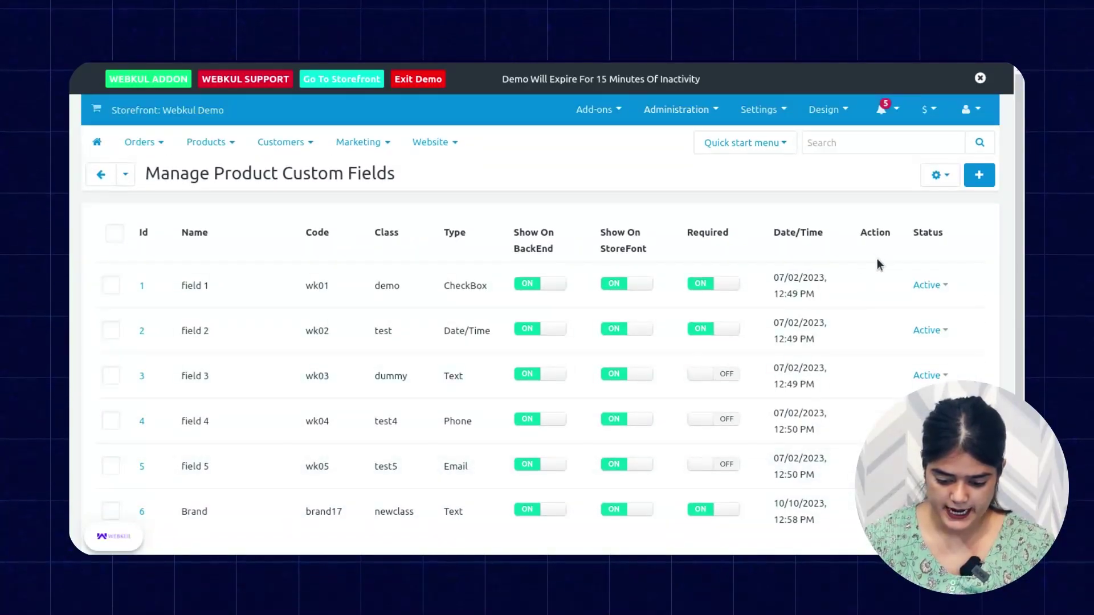
click(889, 290)
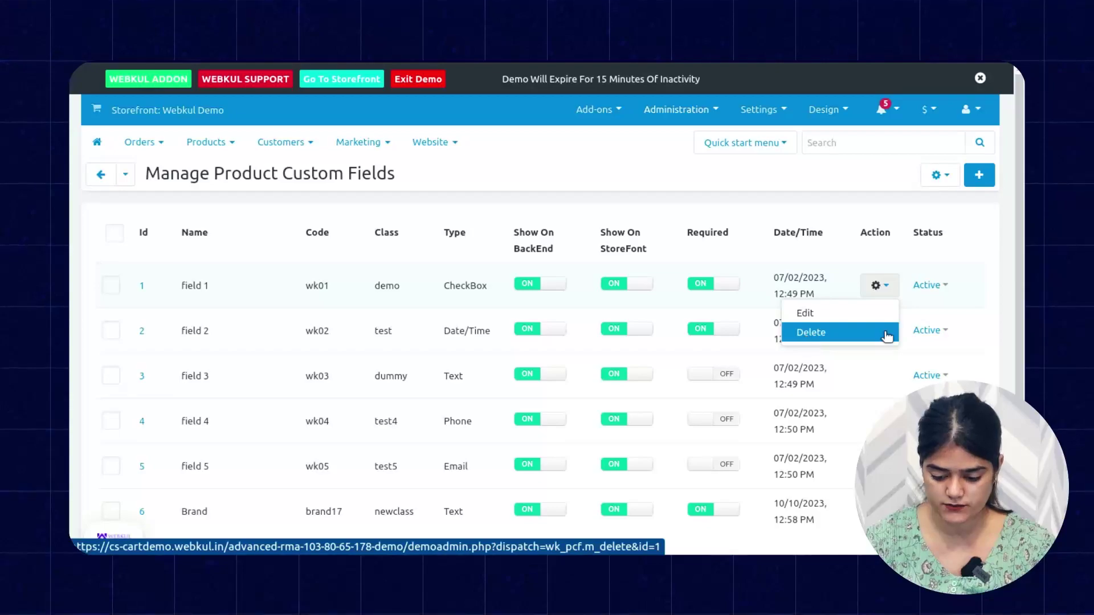
click(938, 285)
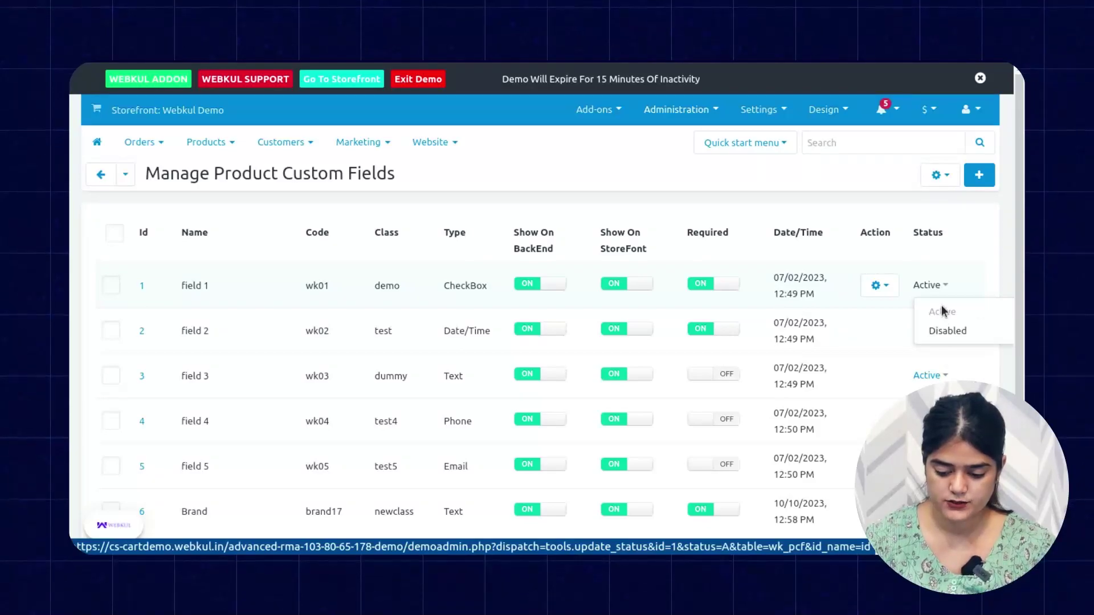
click(806, 213)
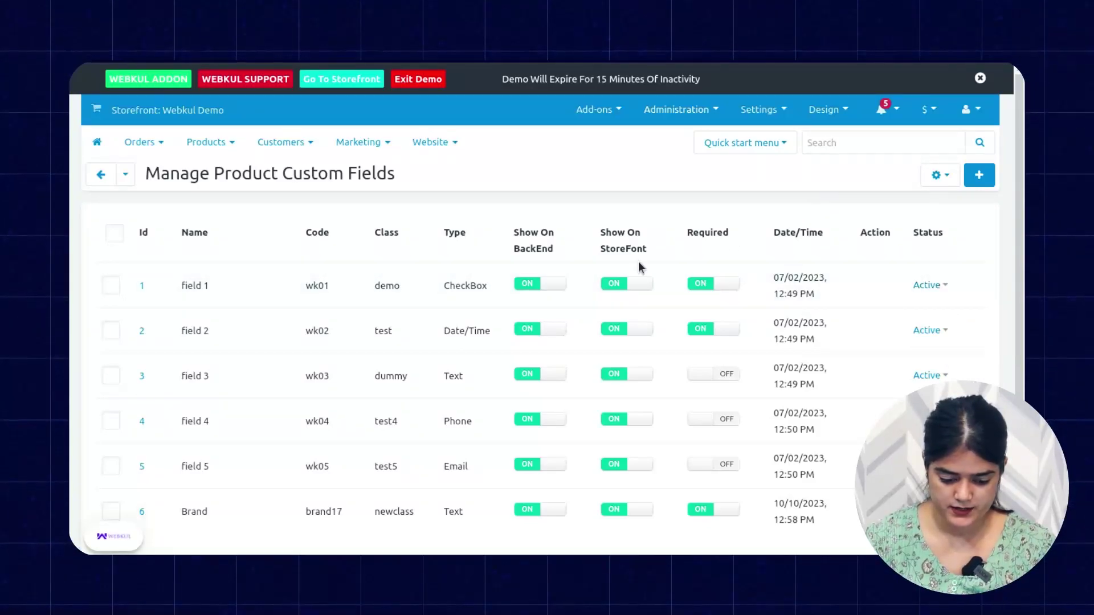
scroll(428, 358, down, 1)
scroll(419, 397, up, 1)
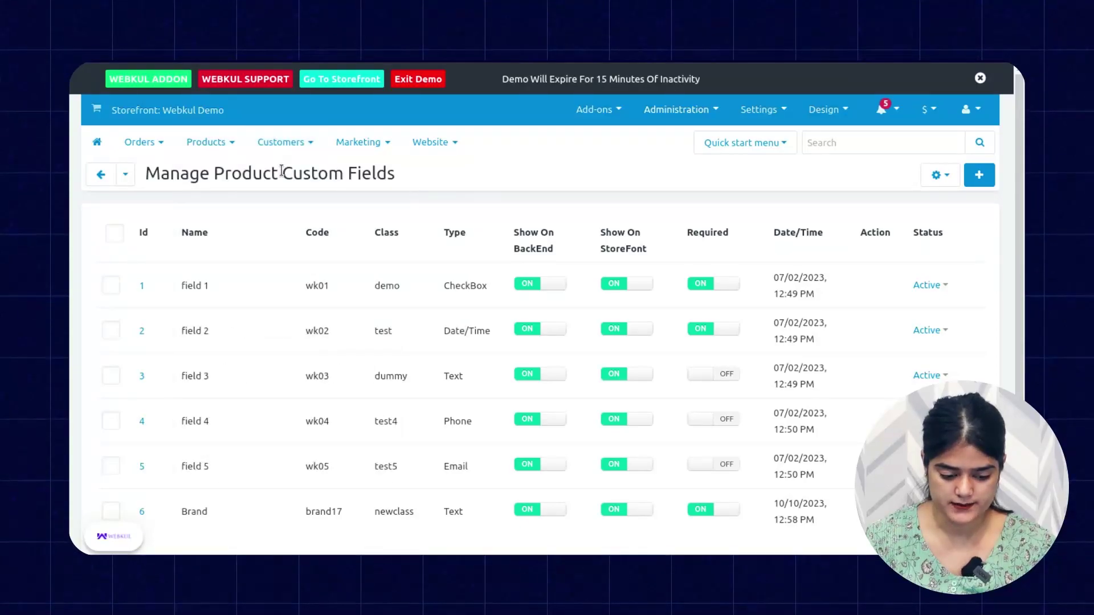
Open the store's product list
mouse_move(228, 147)
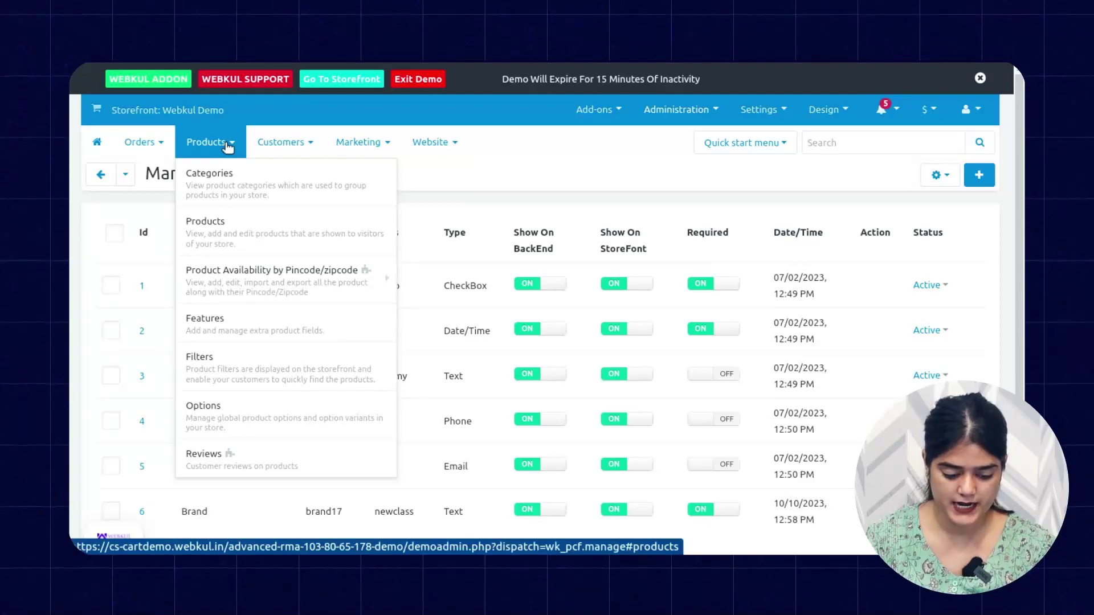
click(228, 222)
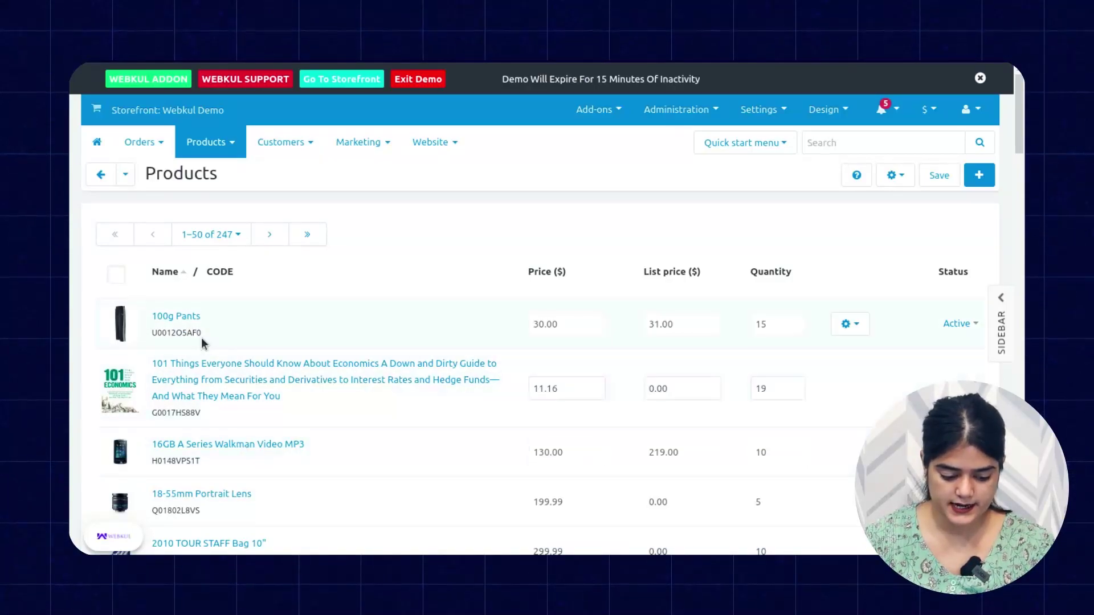
Set the Brand custom field of the 100g Pants product to Adidas and save the product
click(189, 316)
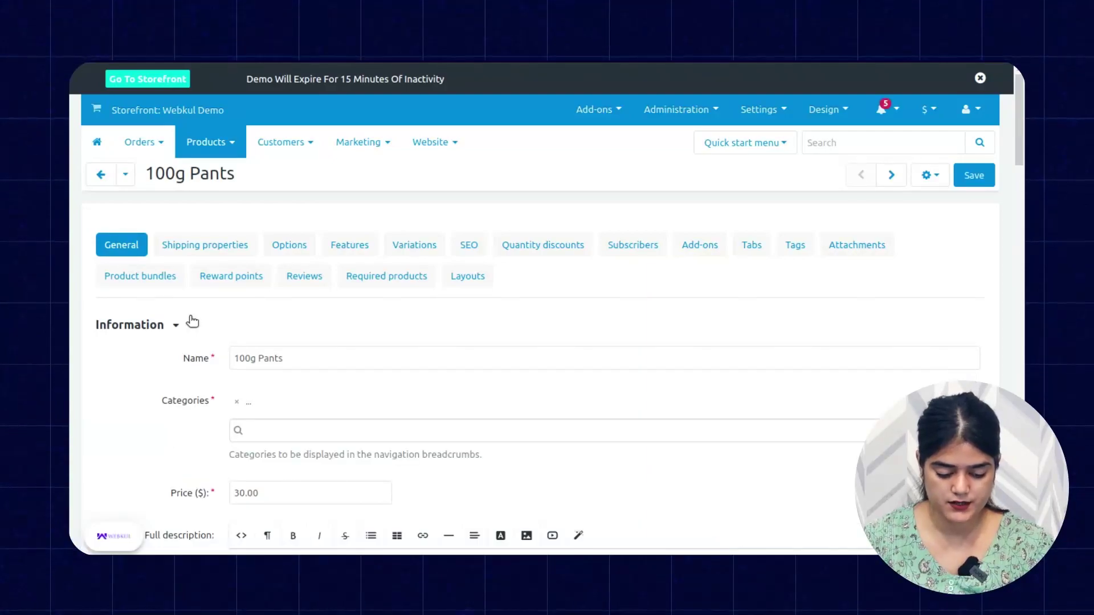
scroll(199, 313, down, 3)
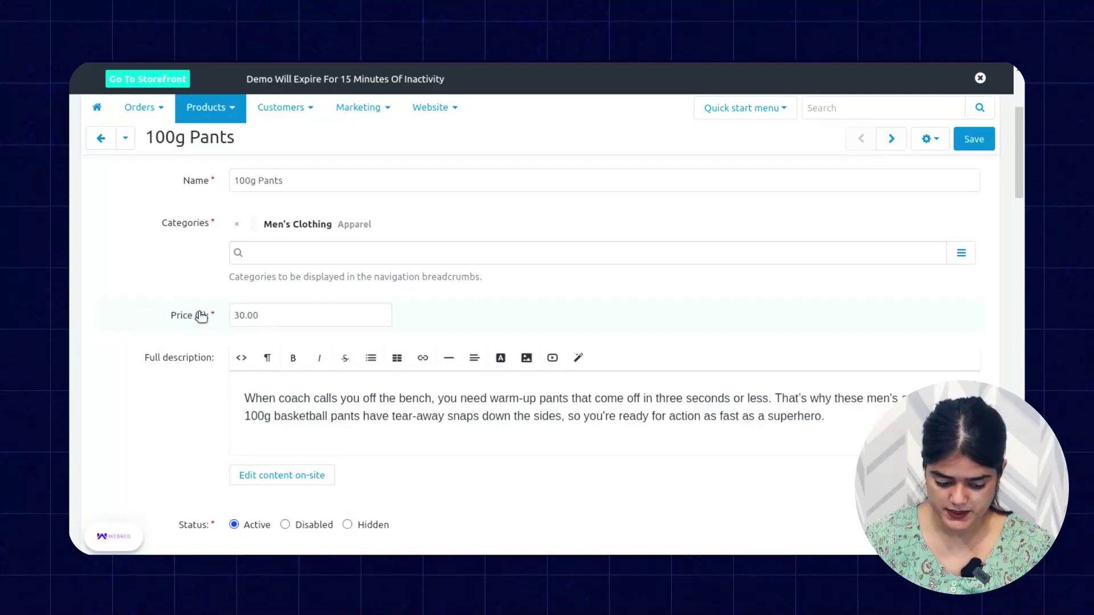
scroll(200, 317, down, 8)
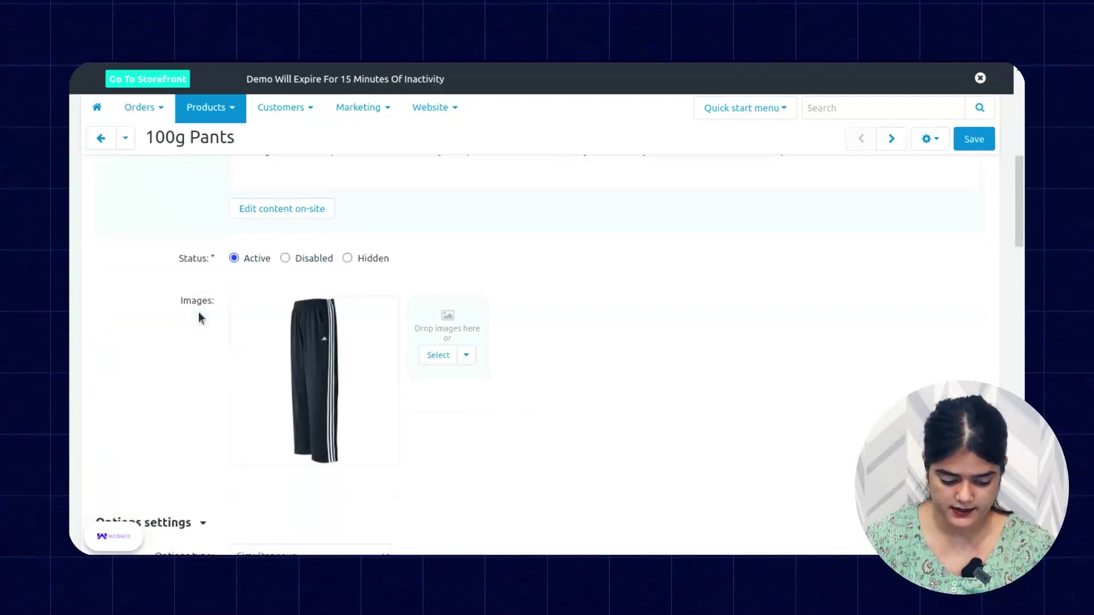
scroll(198, 317, down, 6)
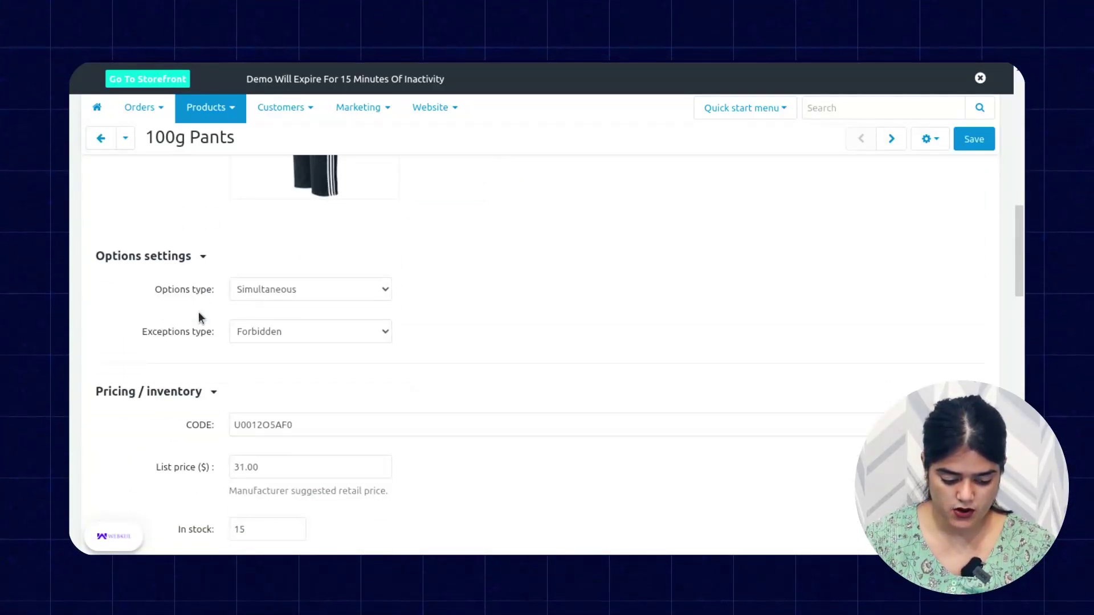
scroll(200, 313, down, 10)
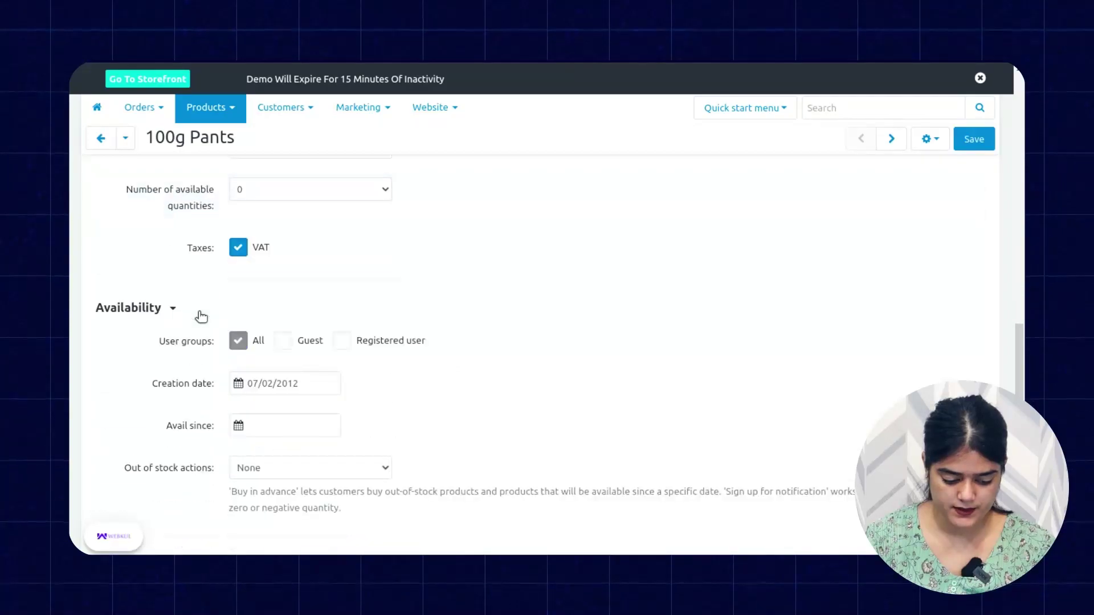
scroll(199, 315, down, 8)
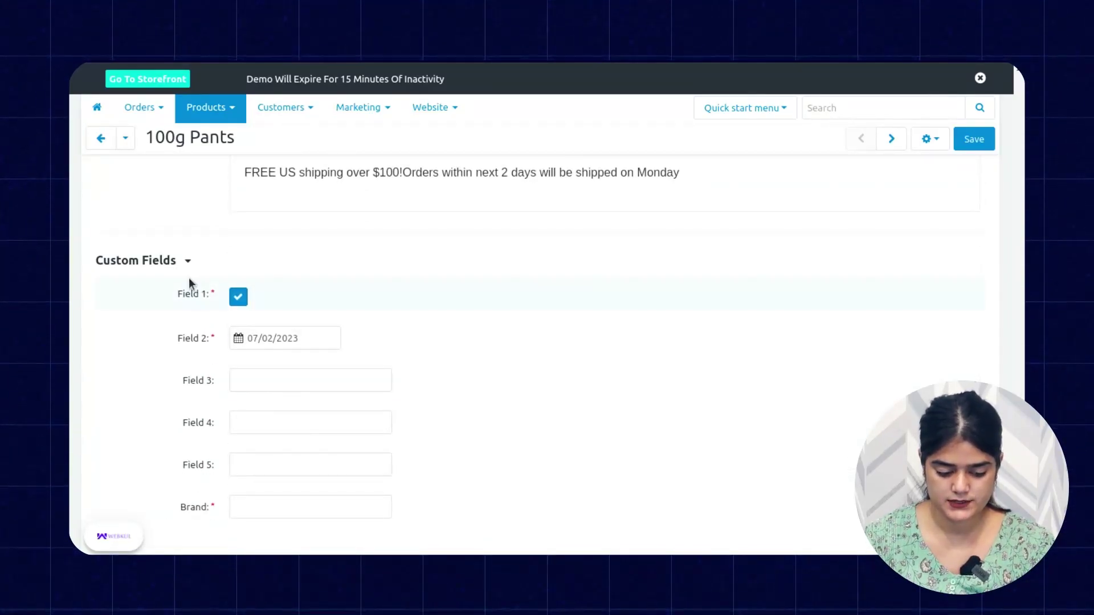
scroll(189, 280, down, 1)
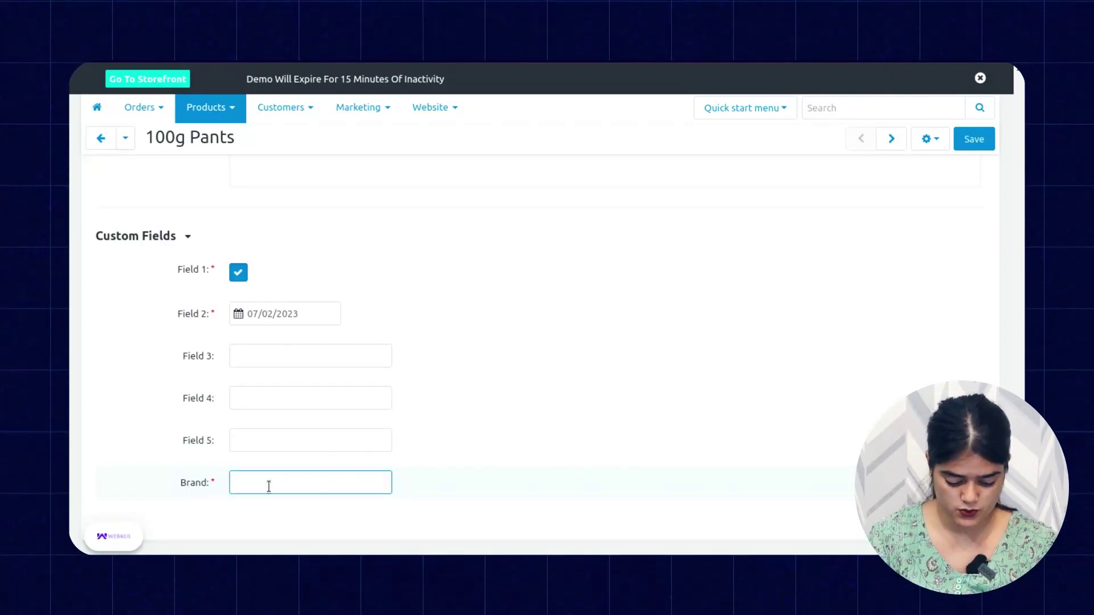
text(Adidas)
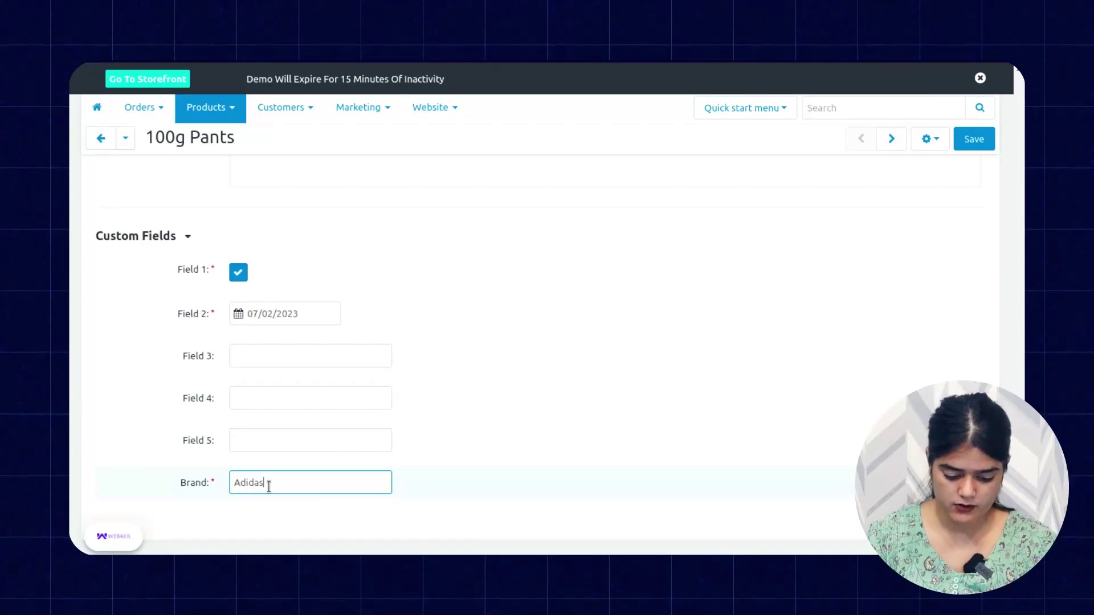
click(529, 485)
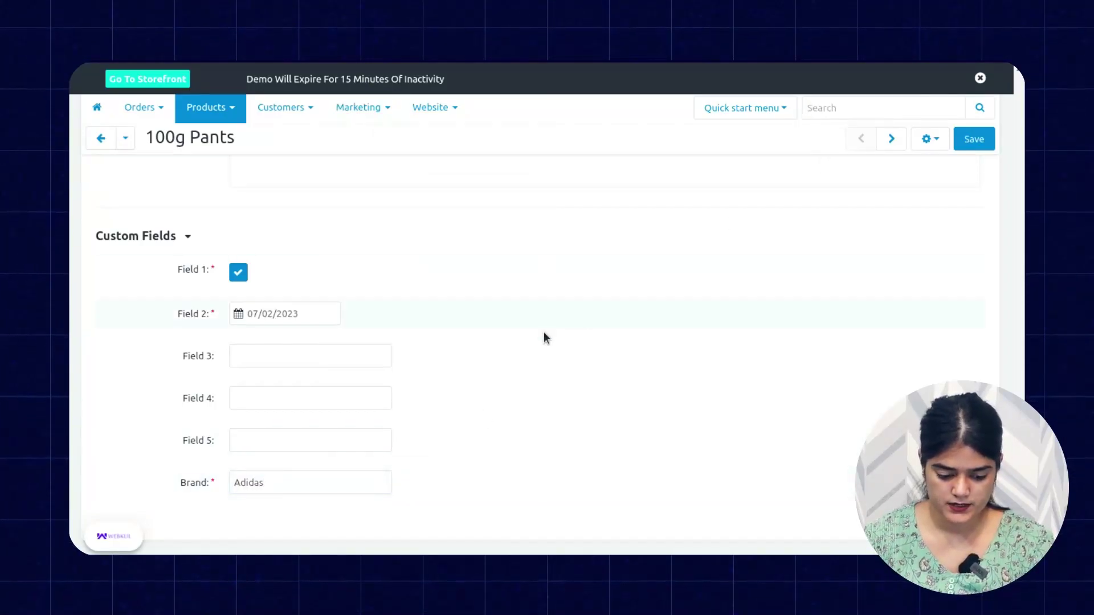
click(987, 145)
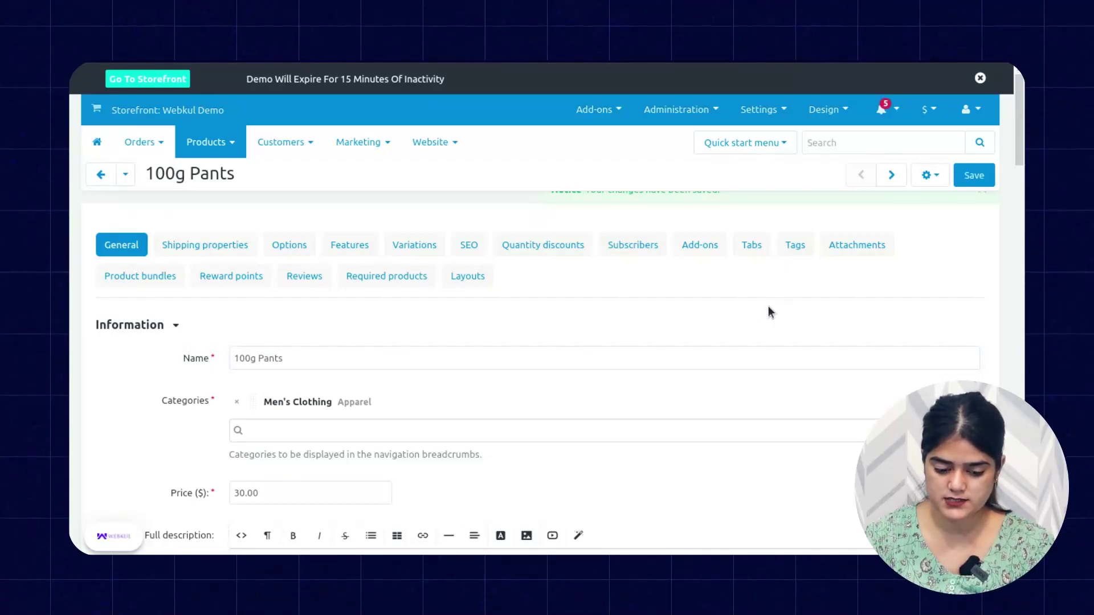
Switch to the storefront and open the 100g Pants product page from the Men's Clothing category under Apparel
click(971, 109)
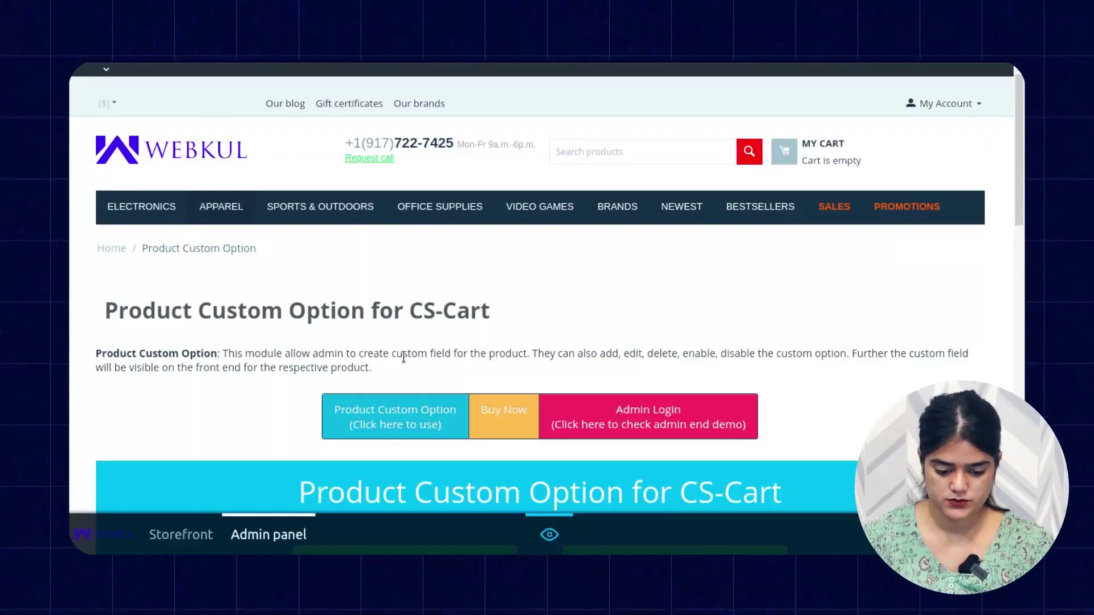
scroll(529, 368, down, 2)
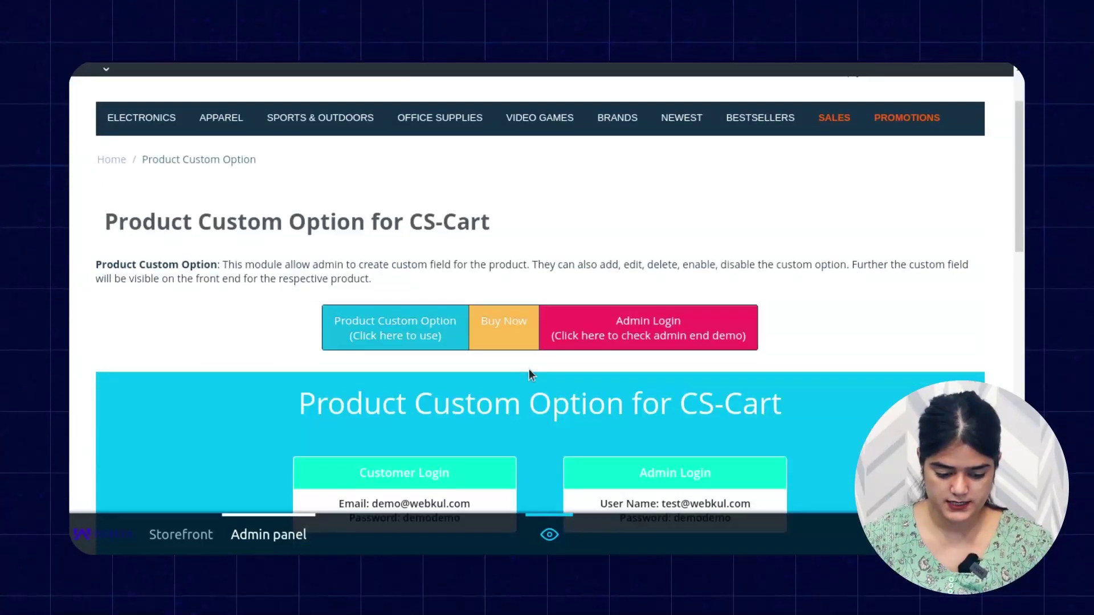
scroll(529, 368, up, 2)
mouse_move(197, 205)
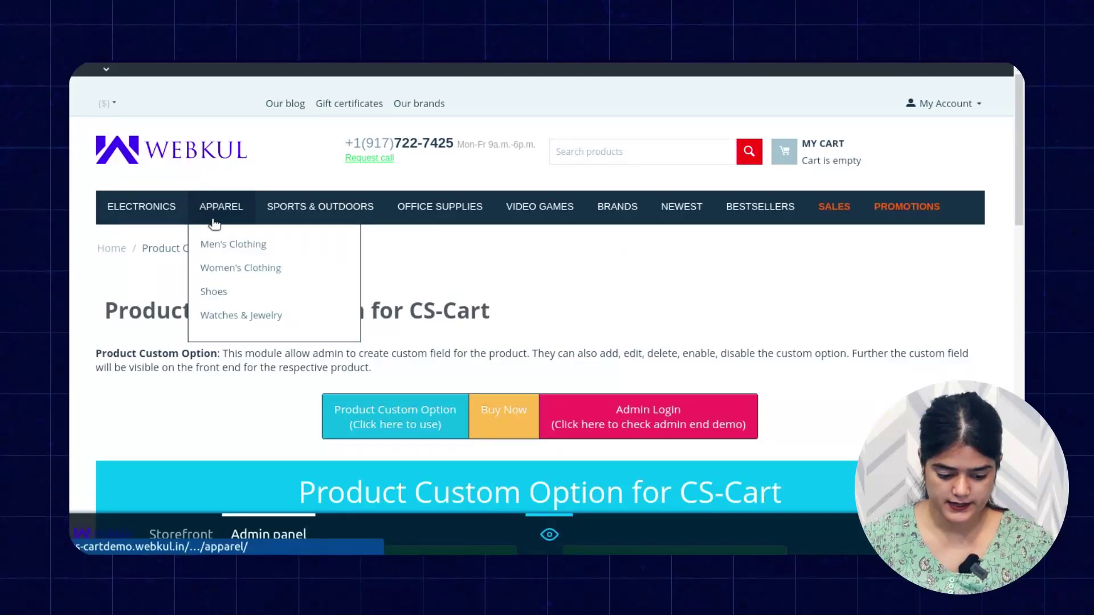
click(232, 250)
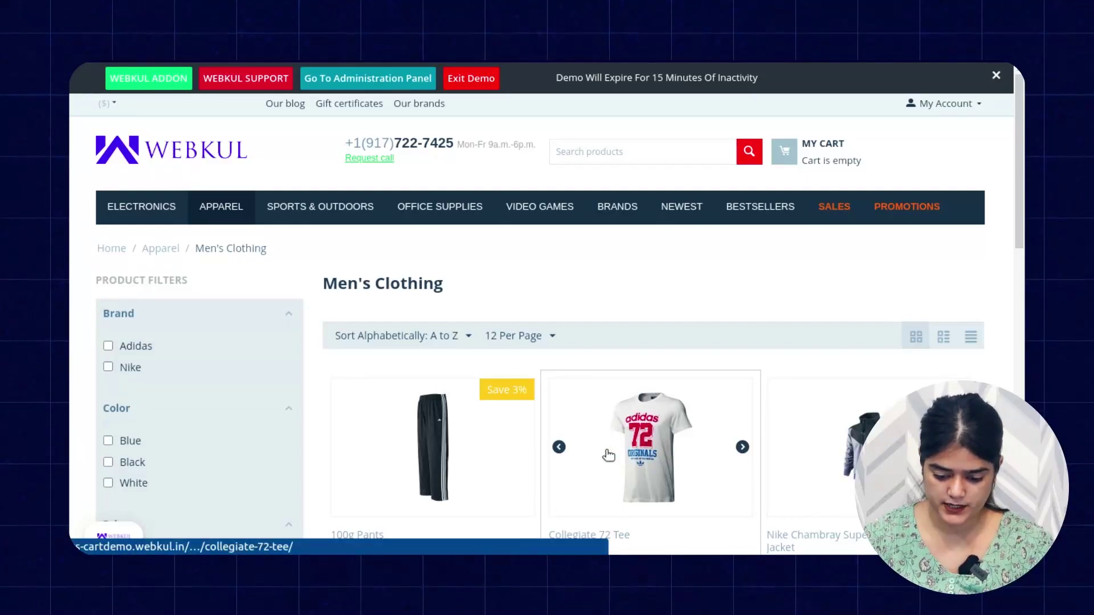
scroll(609, 455, down, 5)
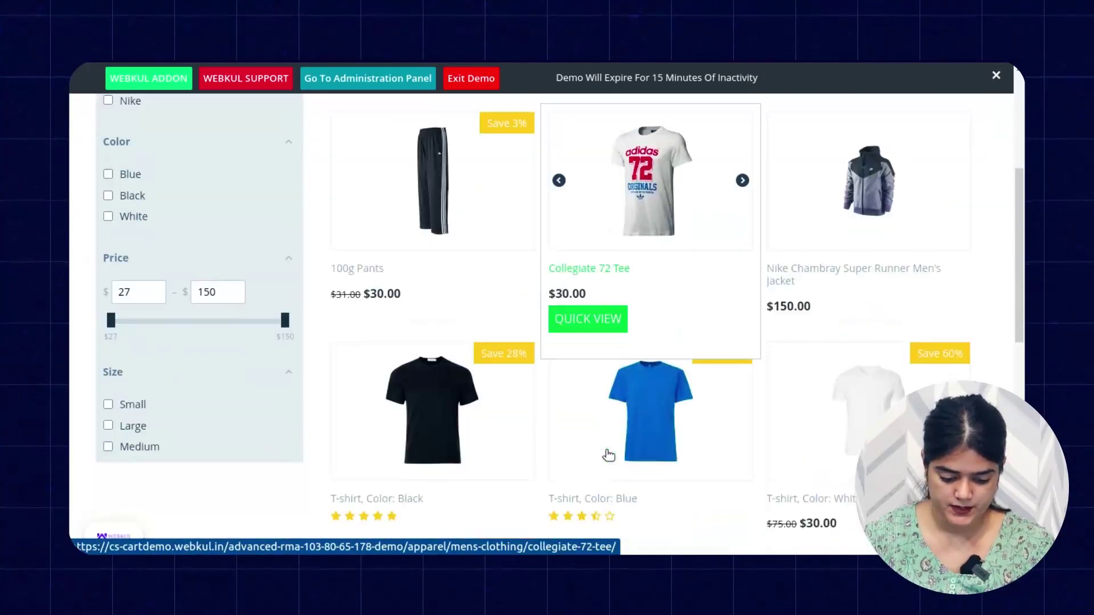
click(446, 229)
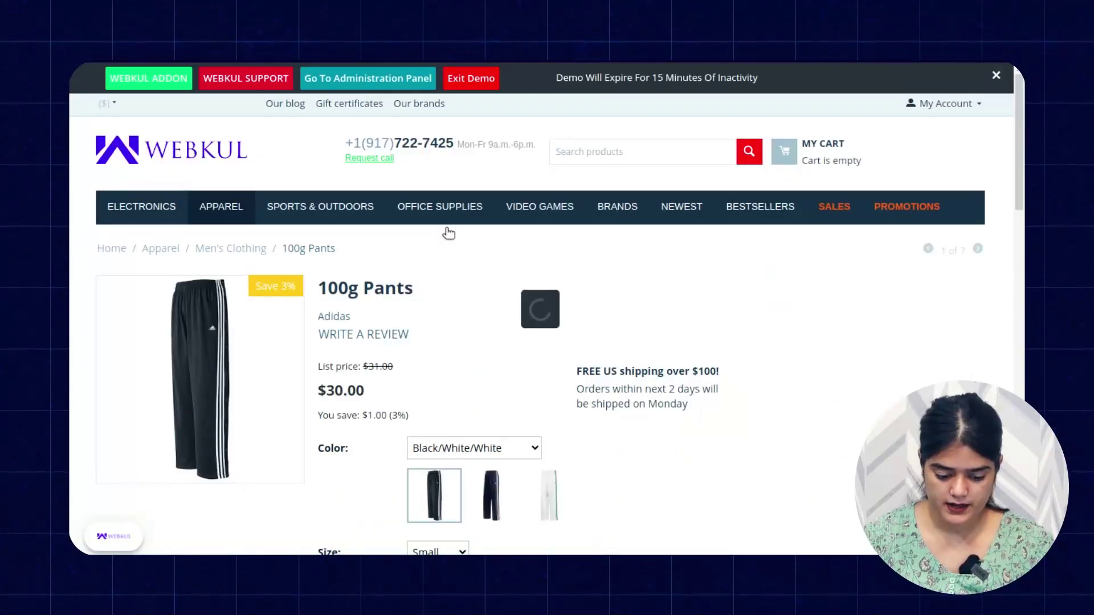
Examine the custom fields, especially Brand, among the product details on the 100g Pants storefront page
mouse_move(228, 310)
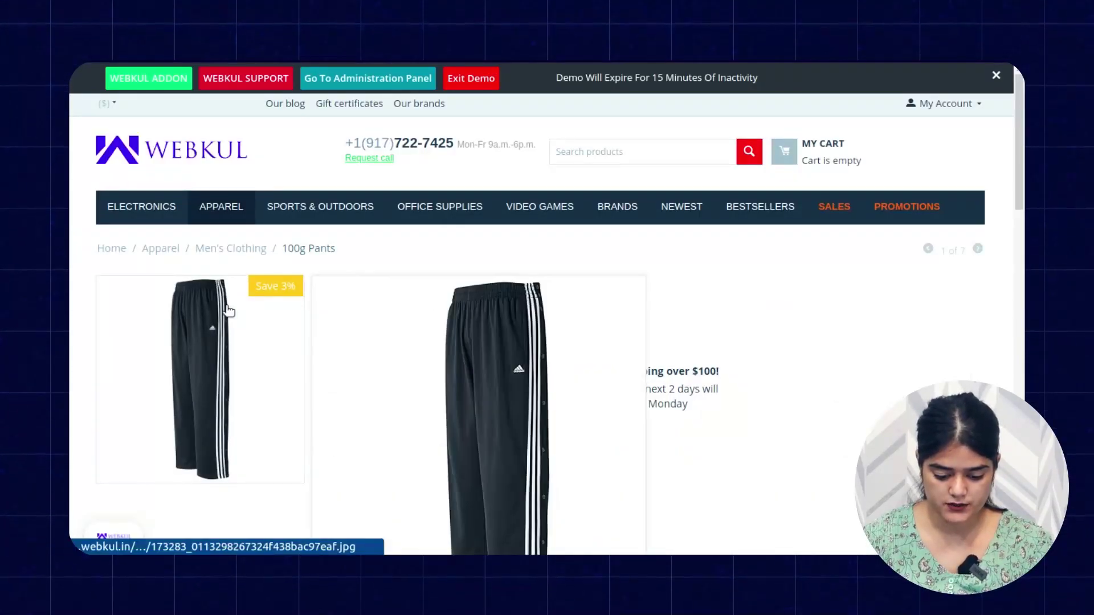
scroll(640, 371, down, 5)
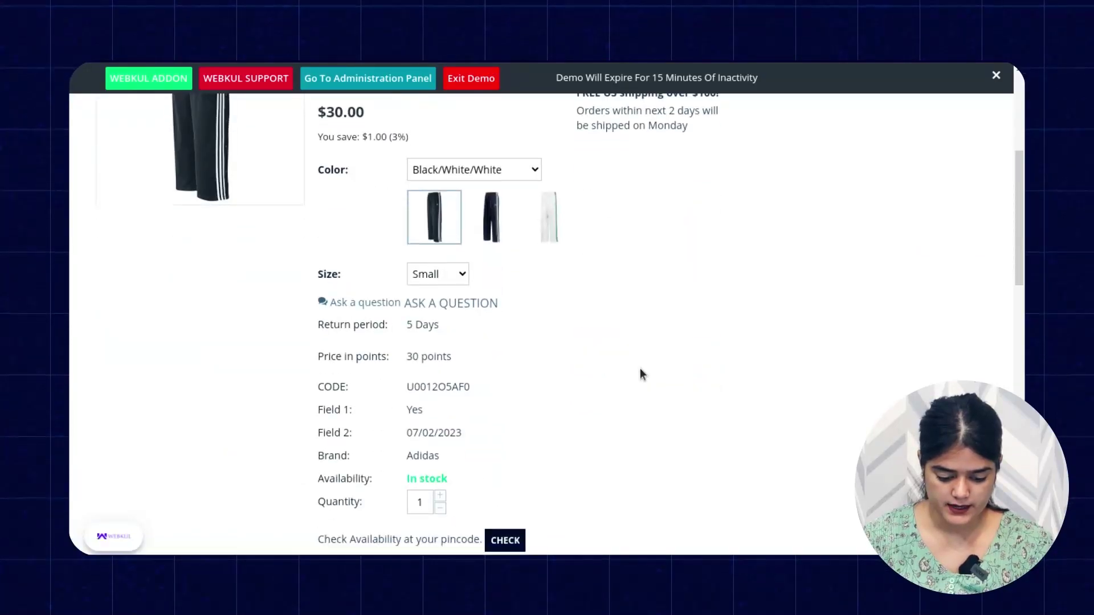
scroll(642, 374, down, 1)
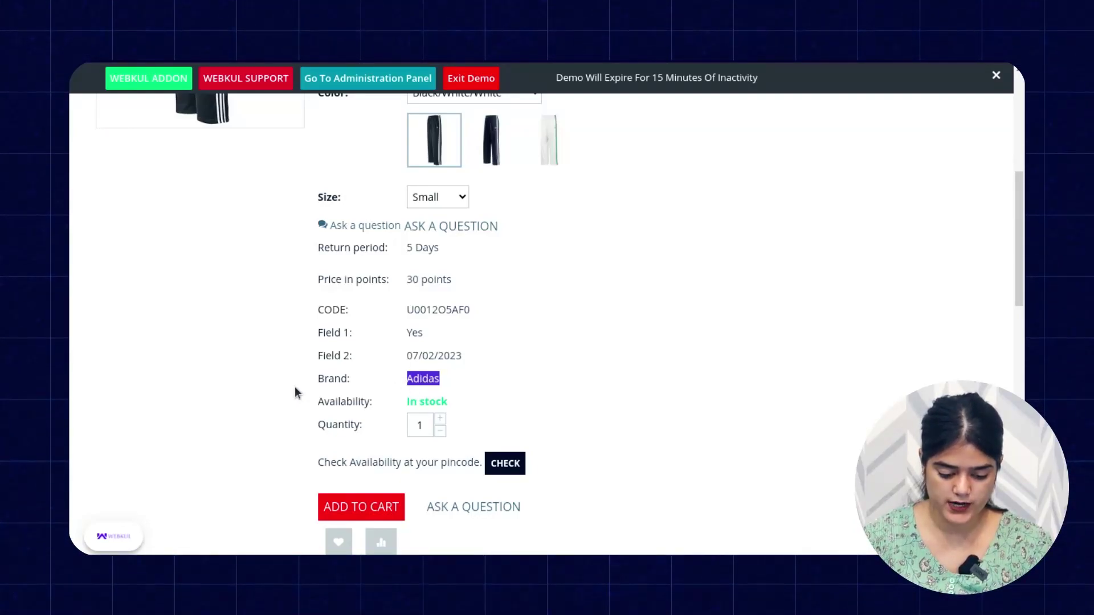
drag(325, 379, 340, 379)
click(556, 397)
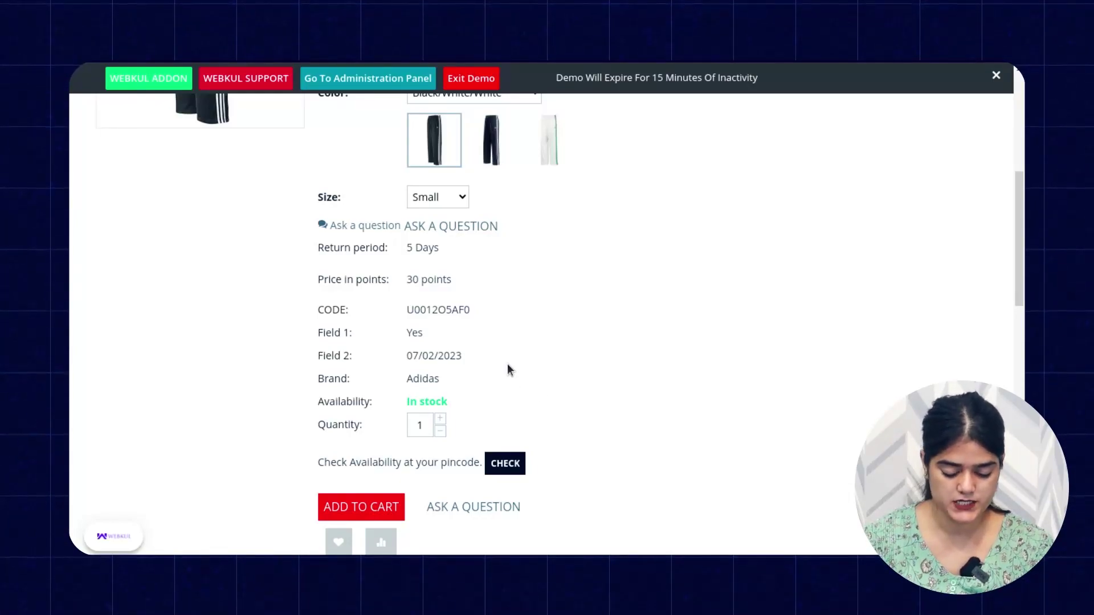
scroll(508, 365, up, 5)
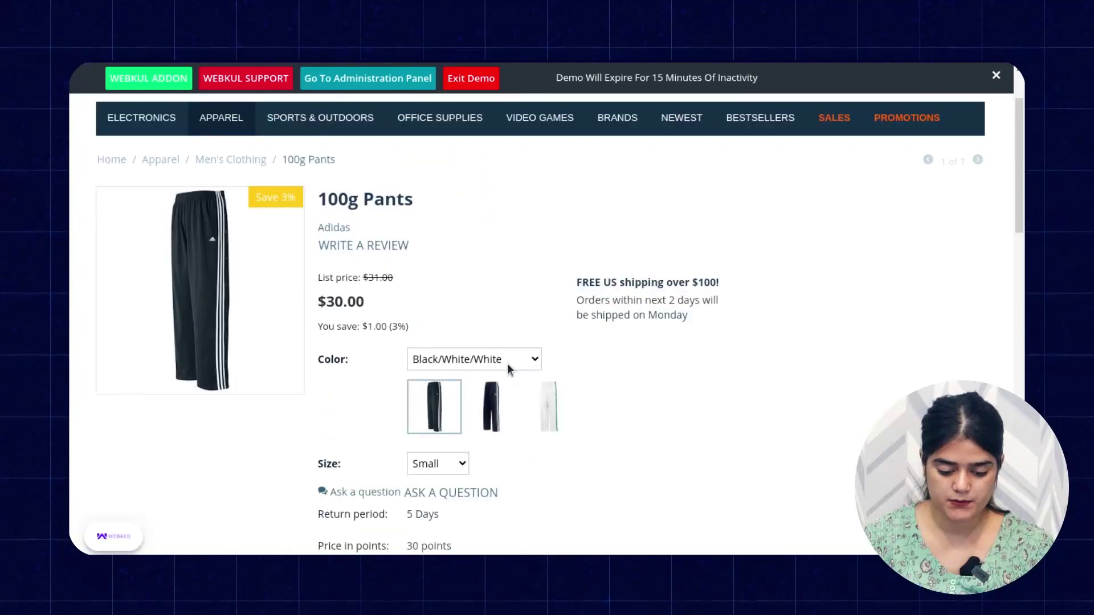
scroll(508, 365, down, 5)
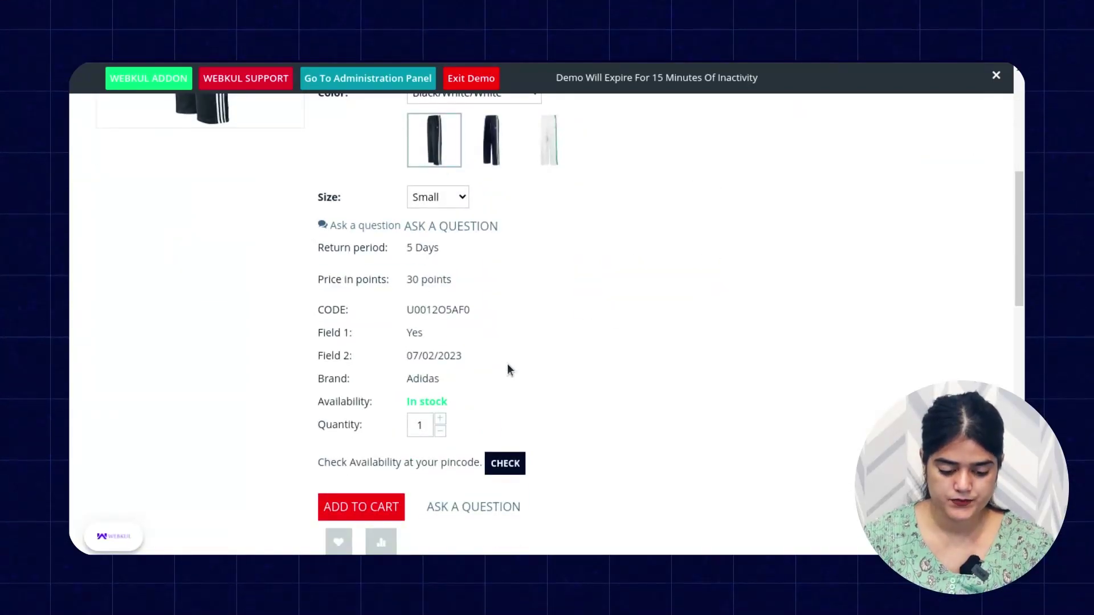